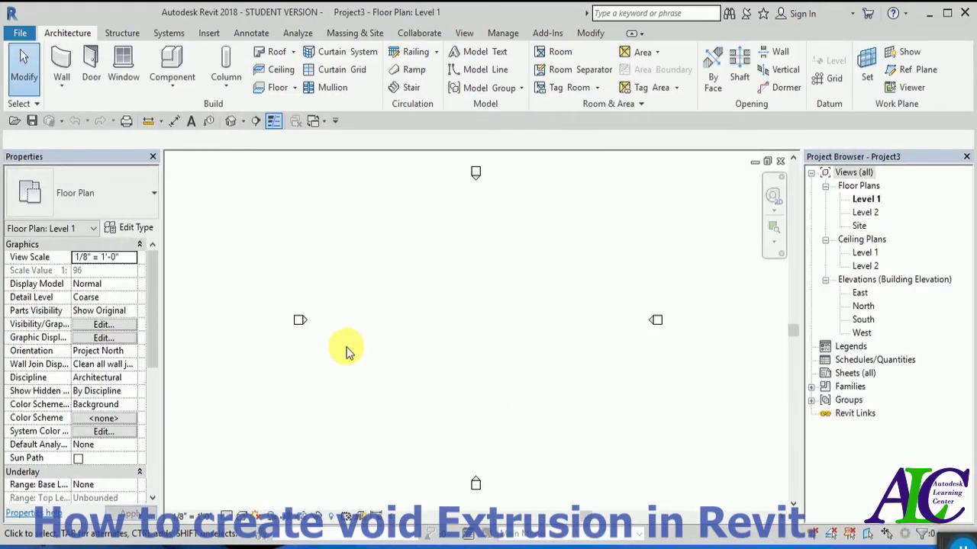
Step: Use the UN command to set the project length units to millimetres, rounded to 0 decimals
scroll(343, 349, "down", 3)
scroll(424, 344, "up", 3)
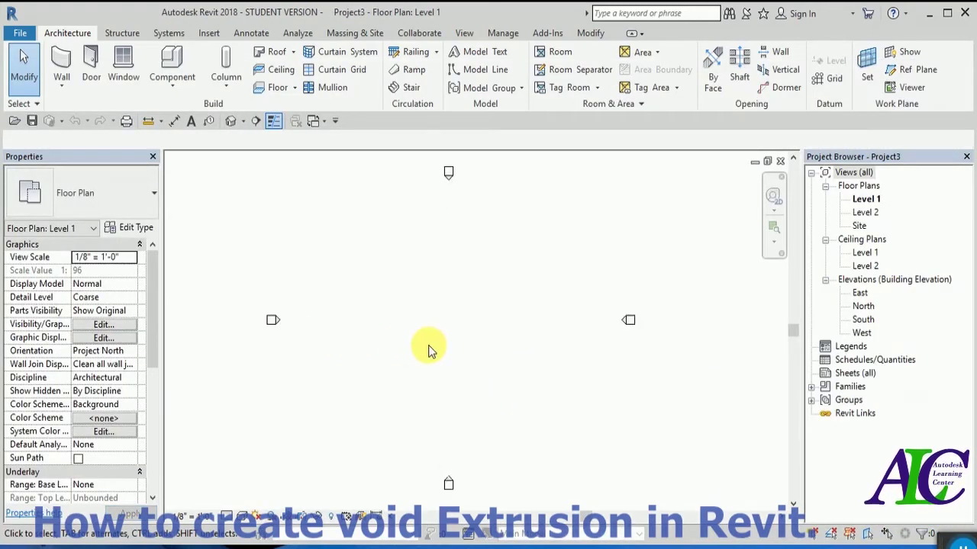
key("u")
key("n")
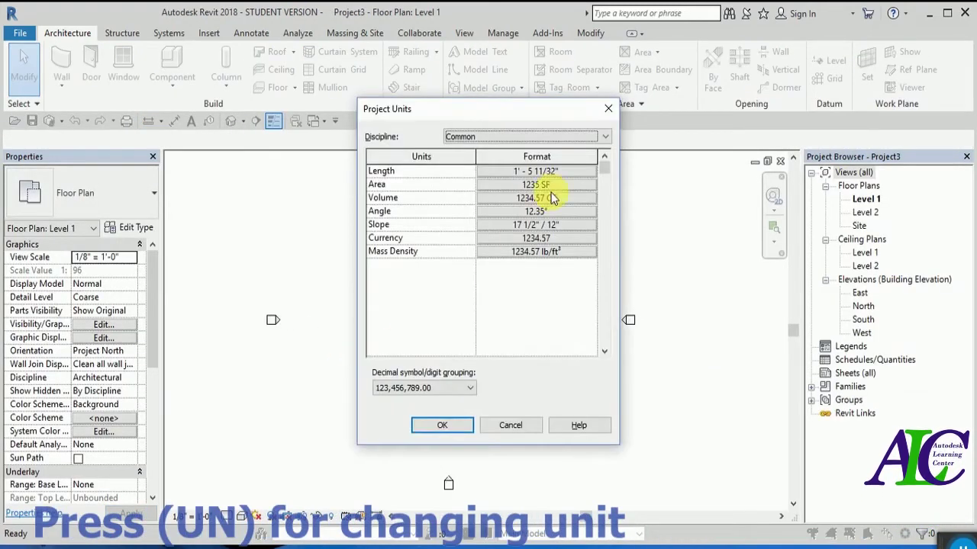
left_click(562, 171)
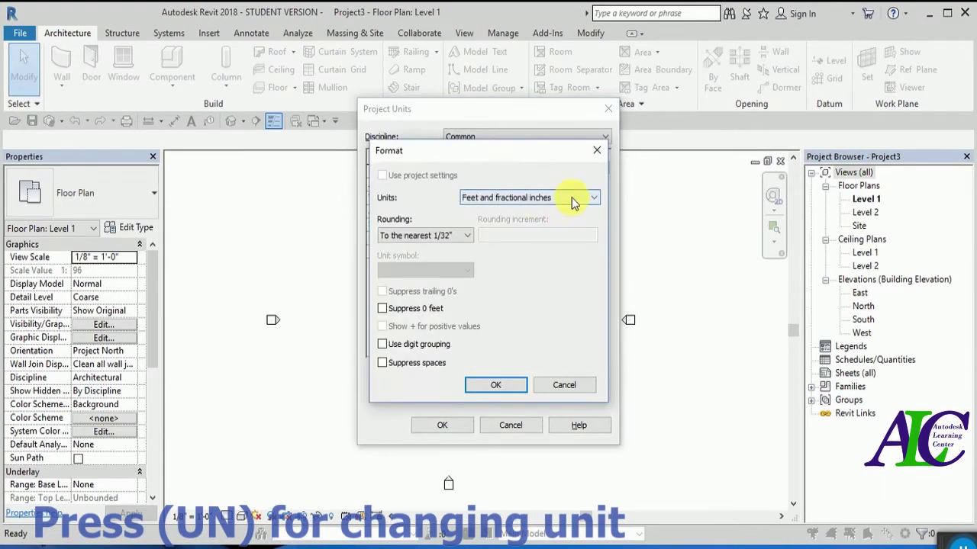
left_click(574, 199)
left_click(538, 281)
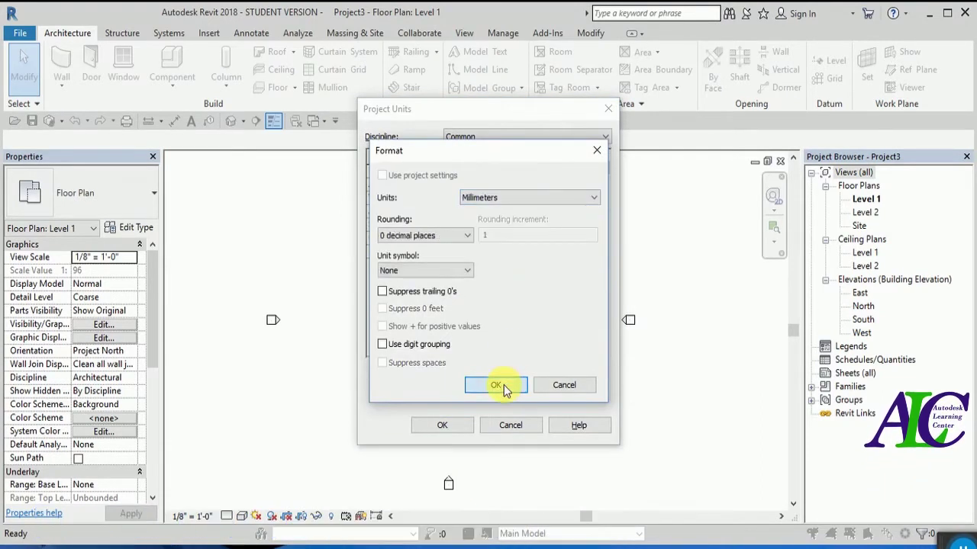
left_click(497, 385)
left_click(462, 426)
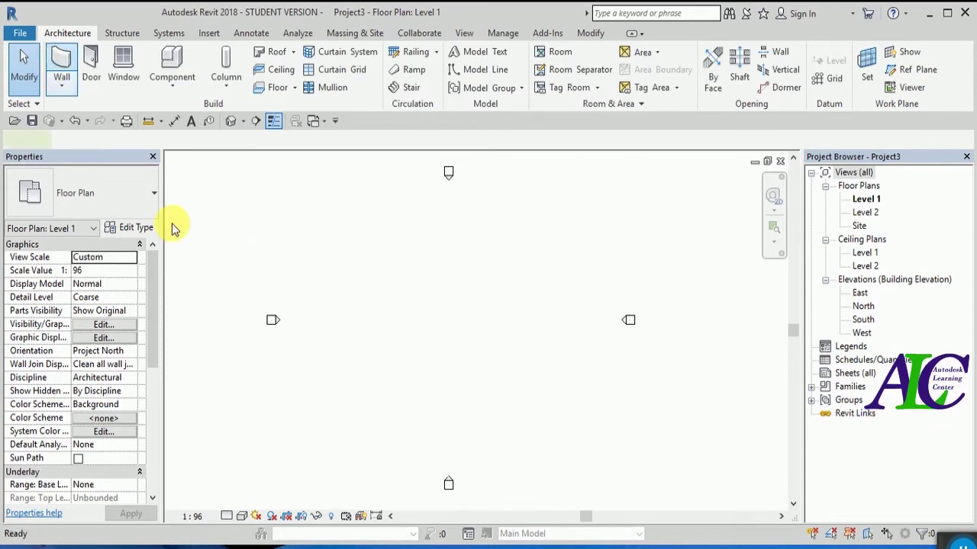
Step: In the Generic - 8" wall assembly, set the Structure layer thickness to 200
left_click(142, 229)
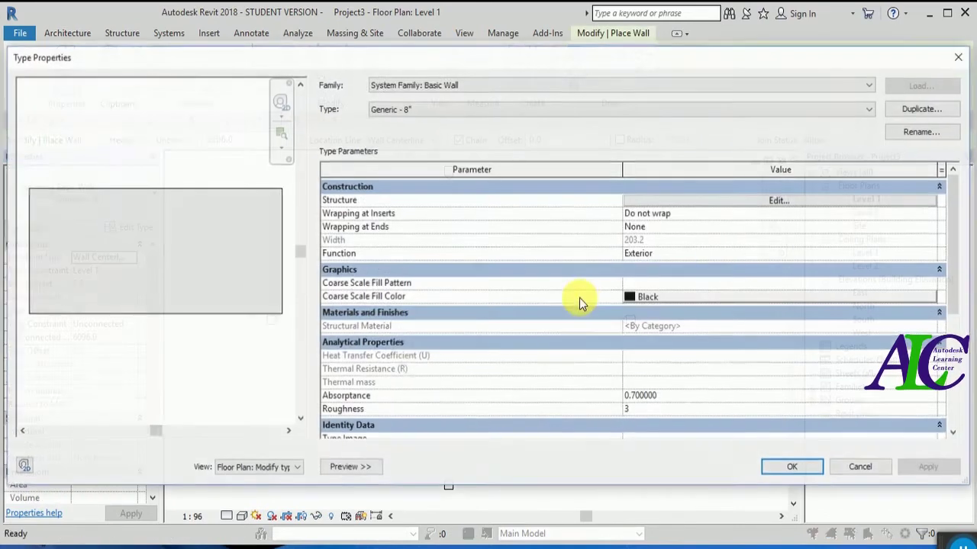
left_click(793, 202)
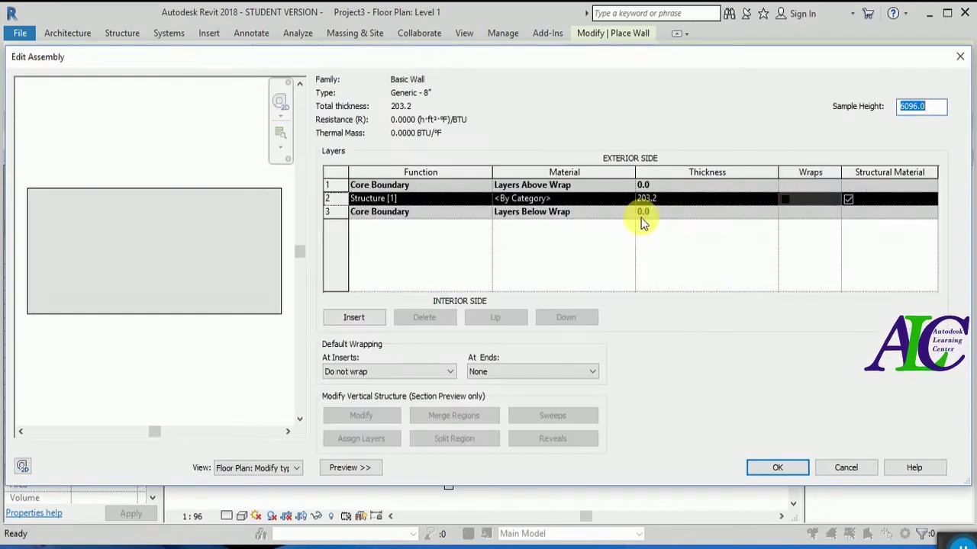
left_click(656, 200)
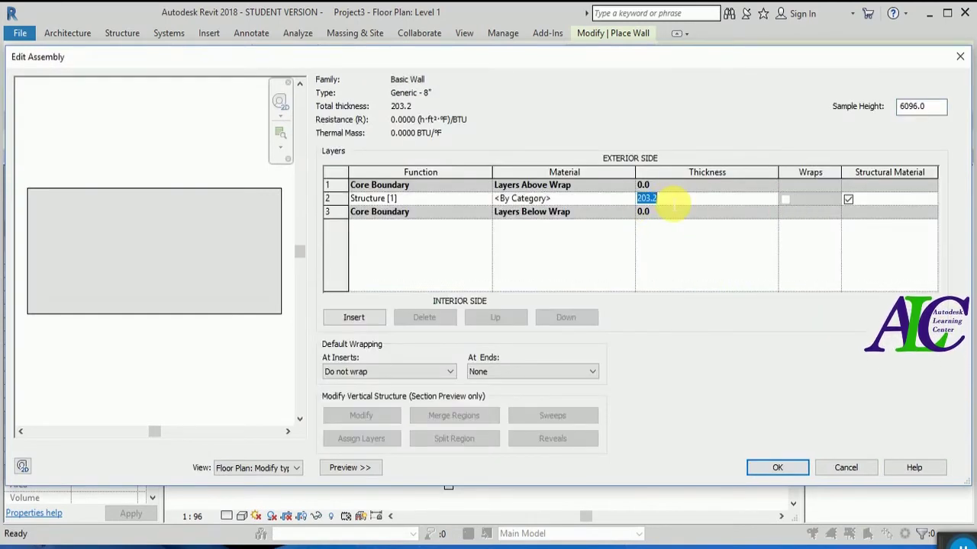
type("200")
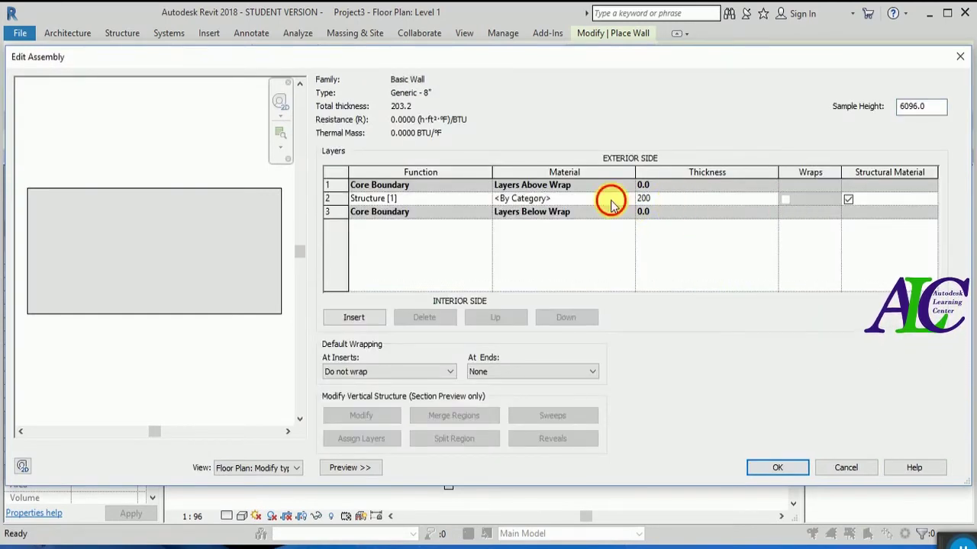
left_click(610, 202)
left_click(630, 198)
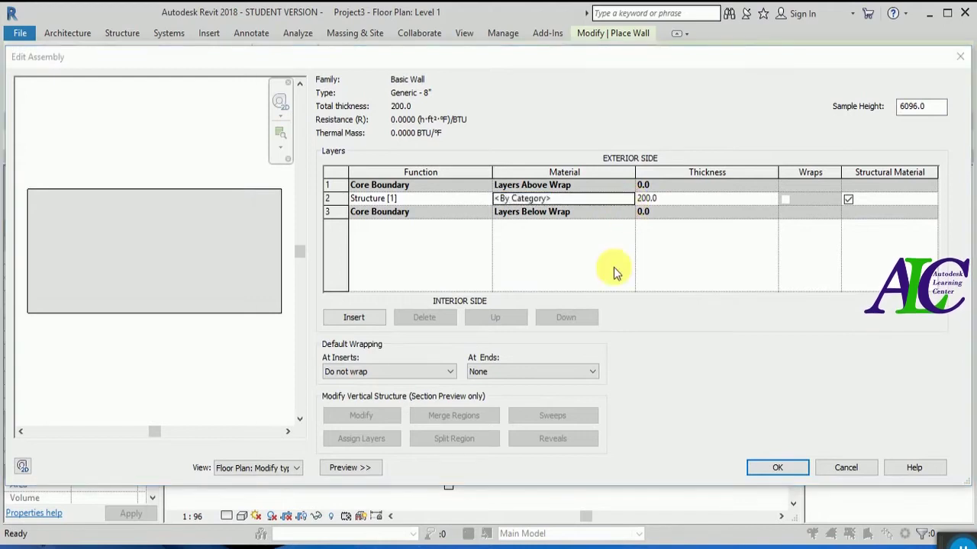
Step: Create a new material in the Material Browser and rename it 'wall'
scroll(419, 283, "up", 10)
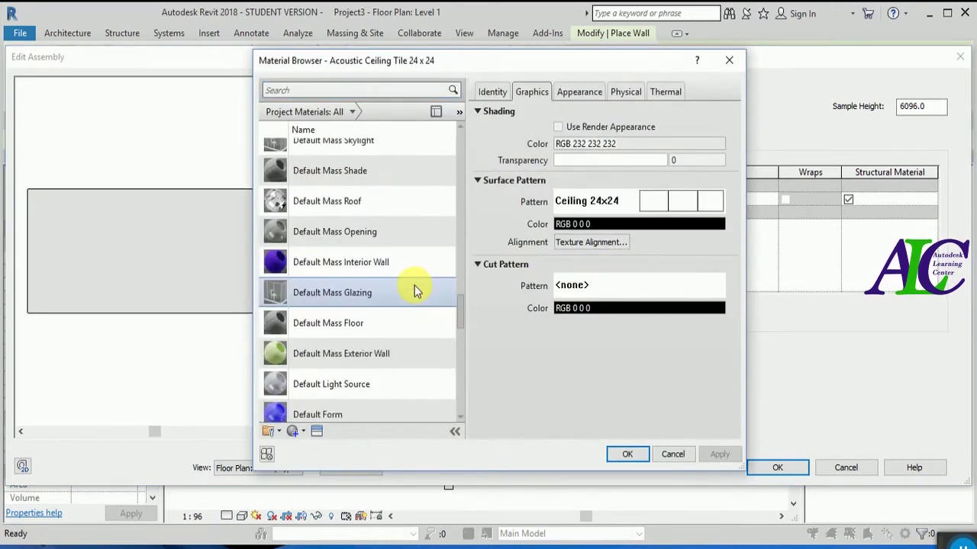
scroll(414, 290, "up", 5)
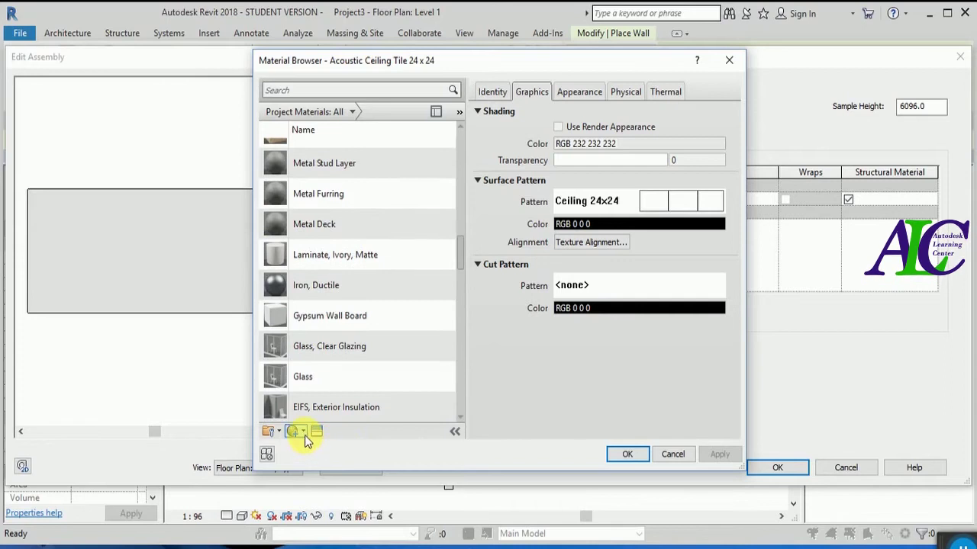
left_click(304, 432)
left_click(311, 447)
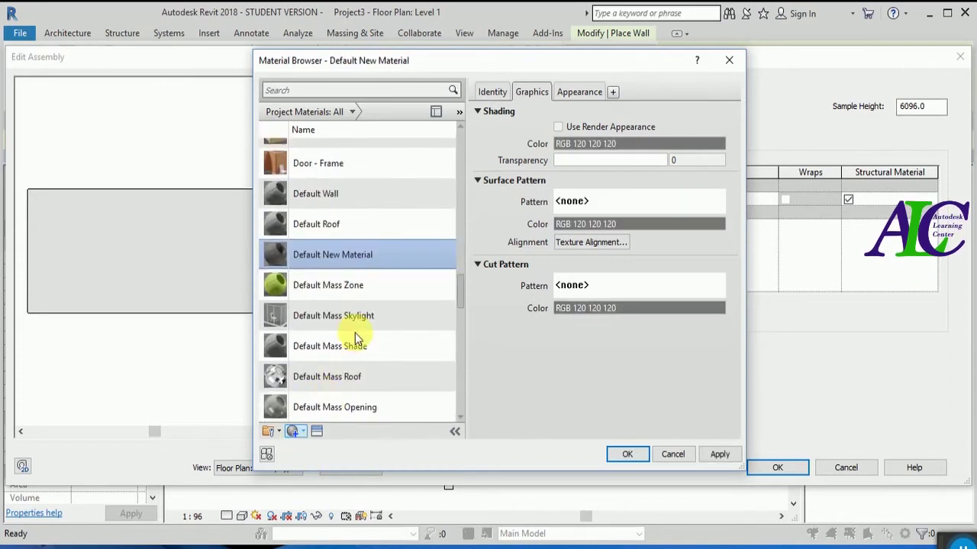
right_click(365, 254)
left_click(388, 295)
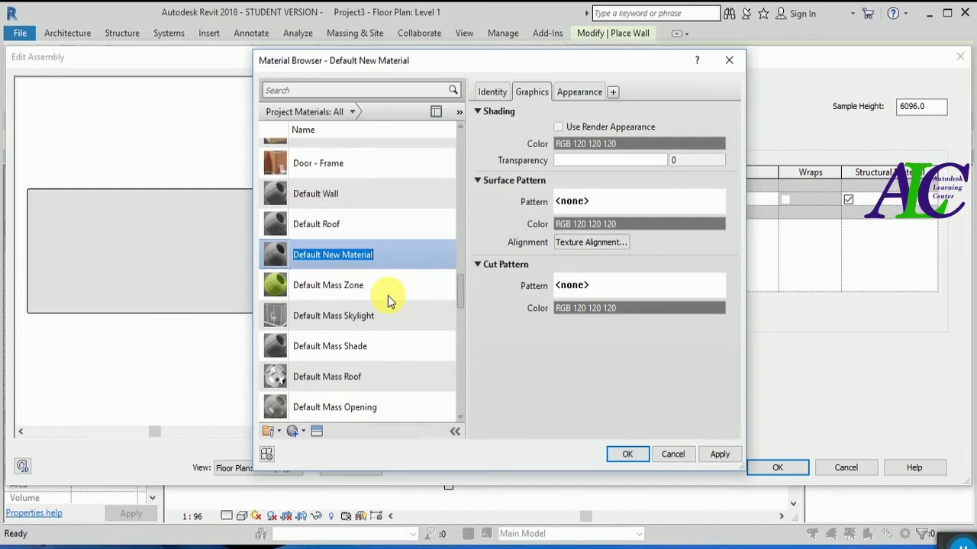
type("wall")
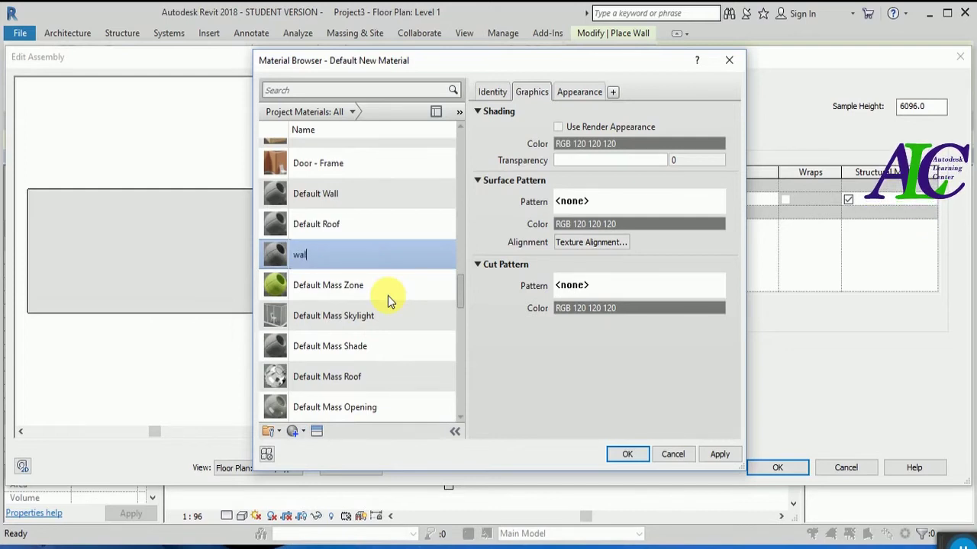
key("Return")
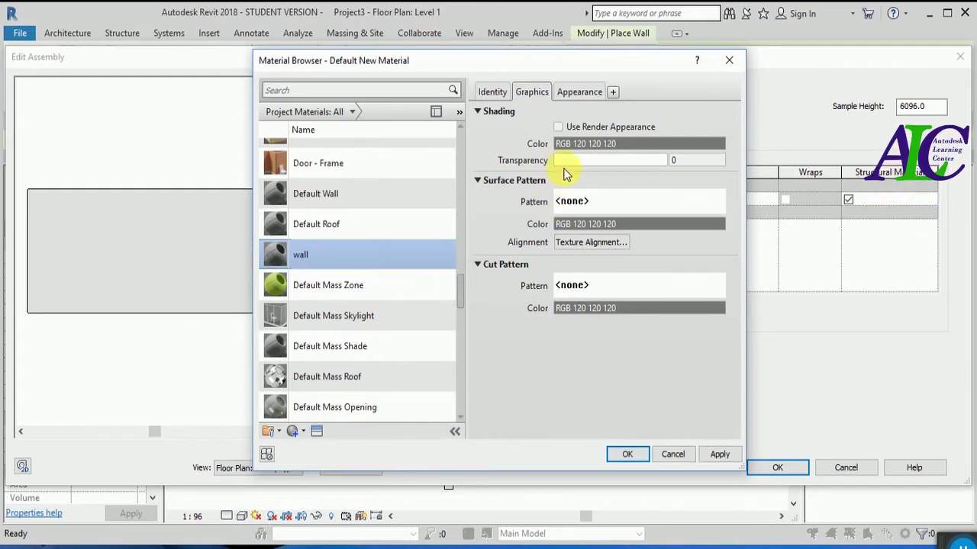
Step: Turn on Use Render Appearance for 'wall' and duplicate its generic appearance asset
left_click(557, 128)
left_click(581, 93)
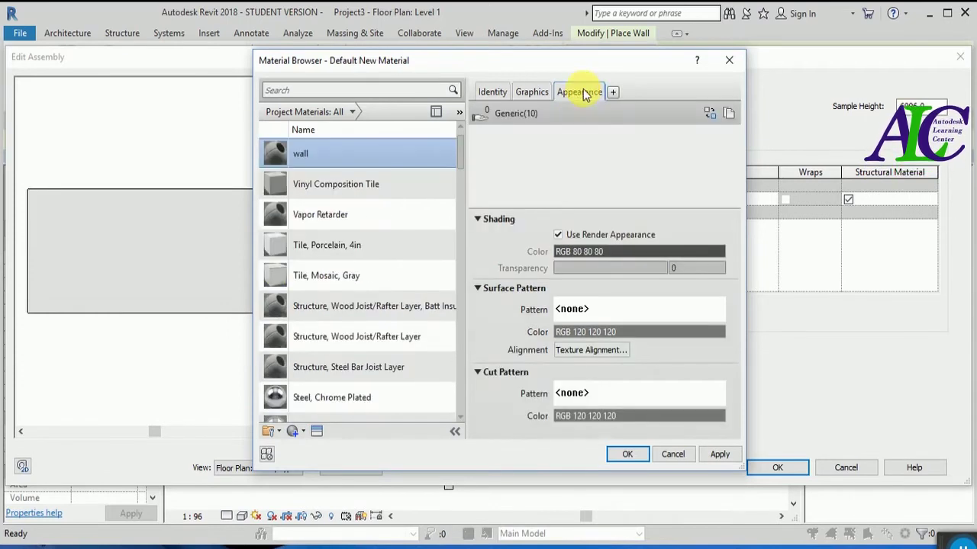
left_click(727, 114)
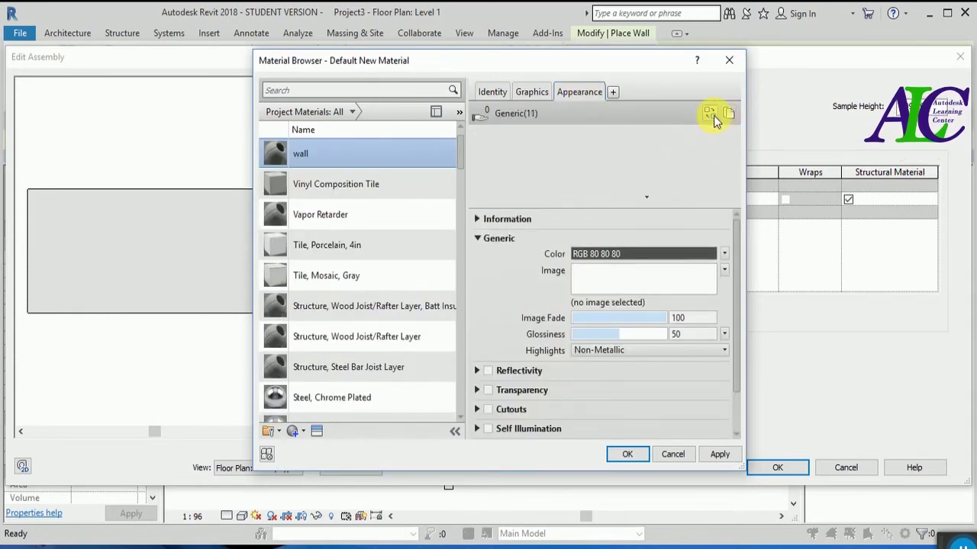
left_click(710, 114)
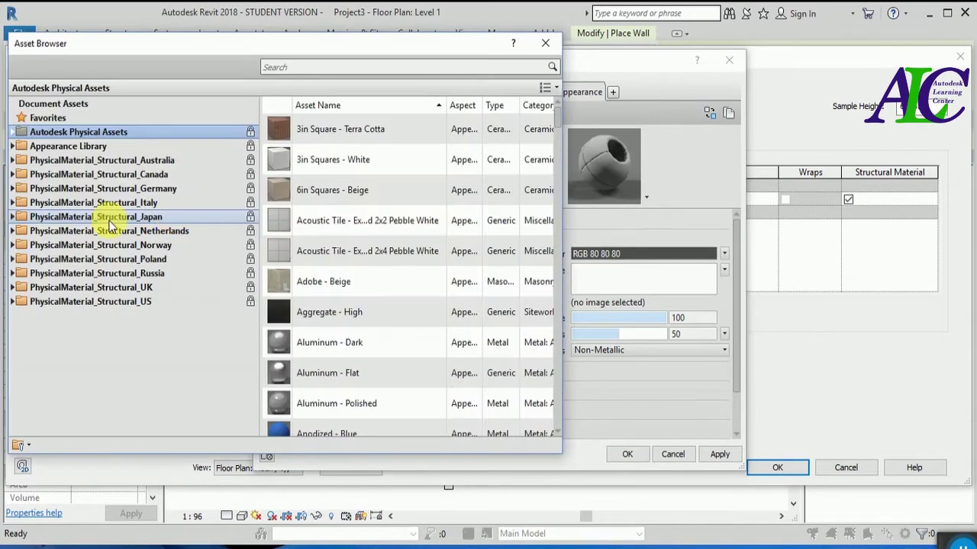
Step: Apply the Light Red-Orange Wall Paint asset (RGB 230 31 31, matte) to the wall material
left_click(12, 145)
scroll(149, 355, "down", 3)
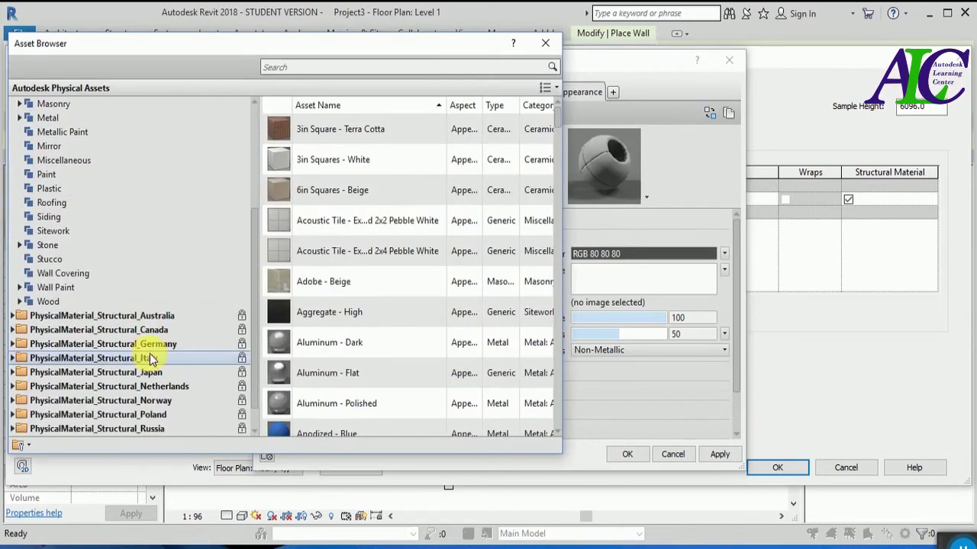
left_click(80, 286)
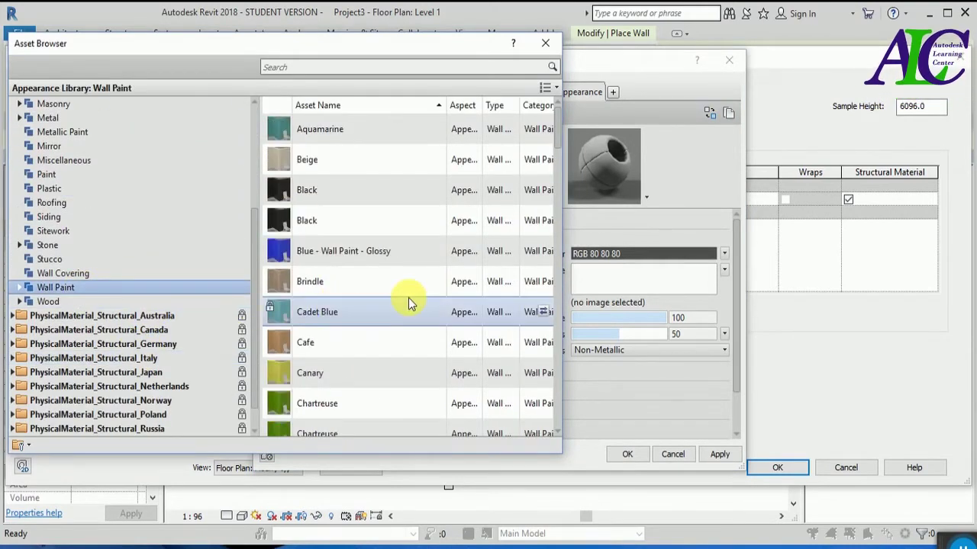
scroll(409, 303, "down", 8)
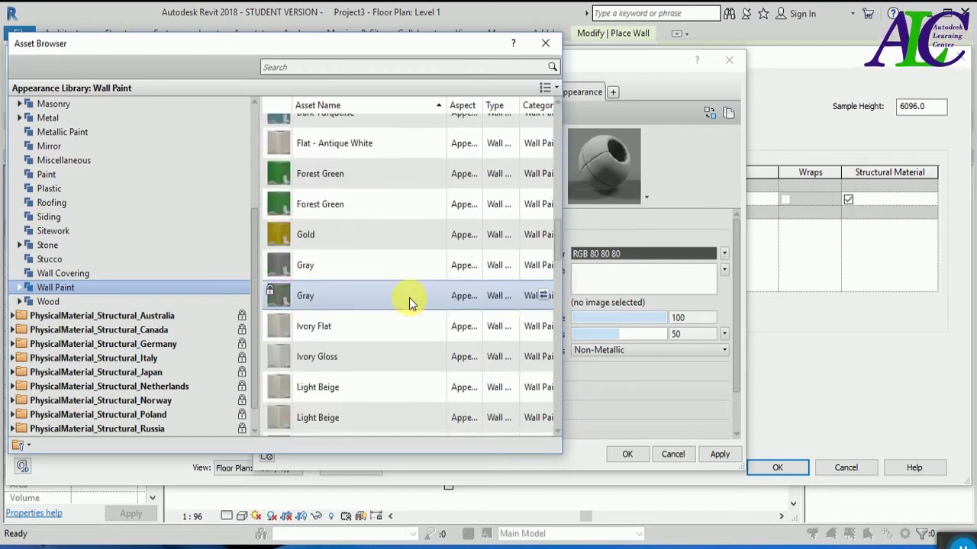
scroll(409, 303, "down", 10)
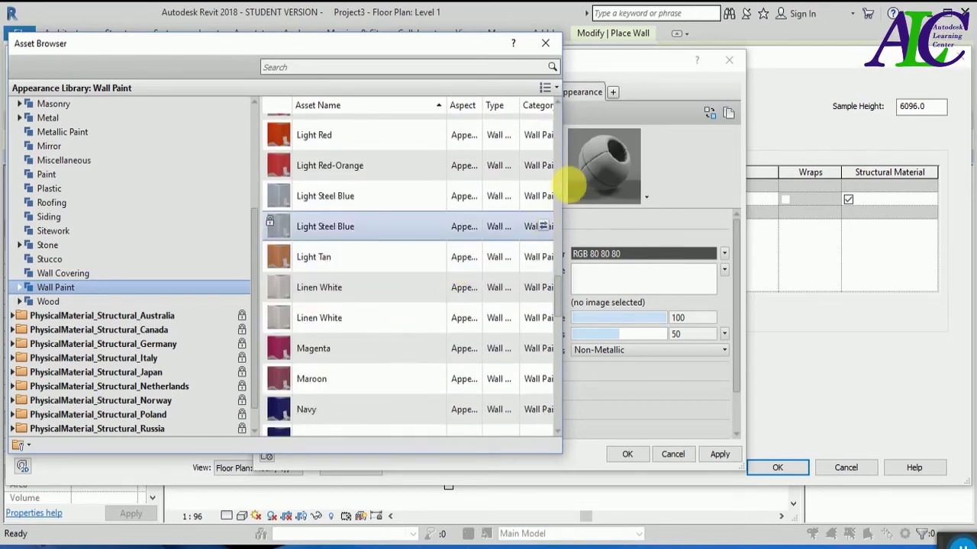
left_click(542, 166)
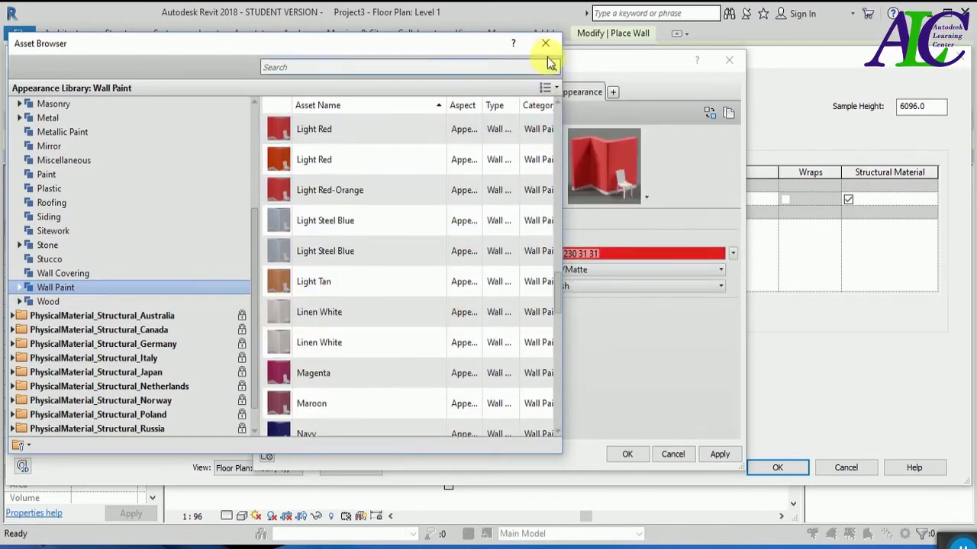
left_click(545, 43)
Step: Accept the red wall material for Generic - 8" and draw one 20000 mm wall on Level 1
left_click(719, 455)
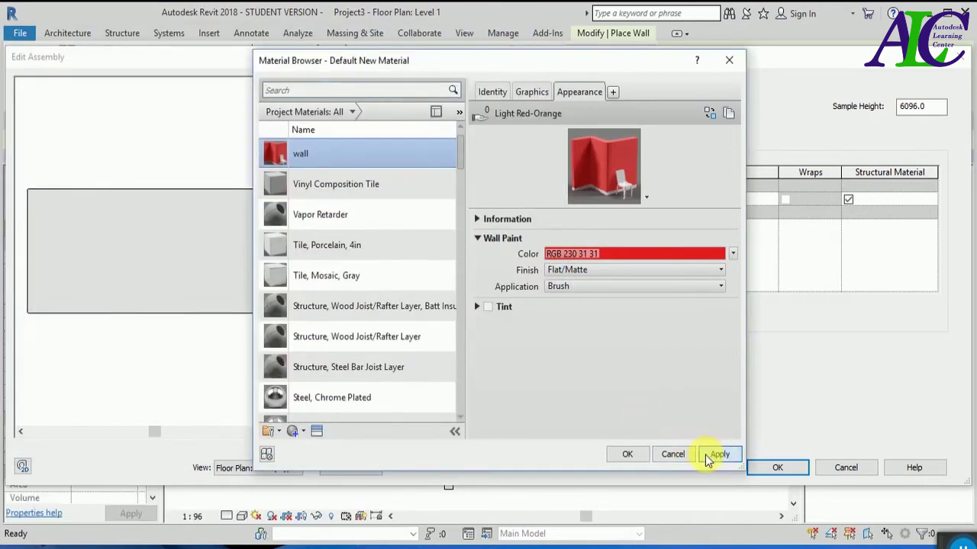
left_click(631, 454)
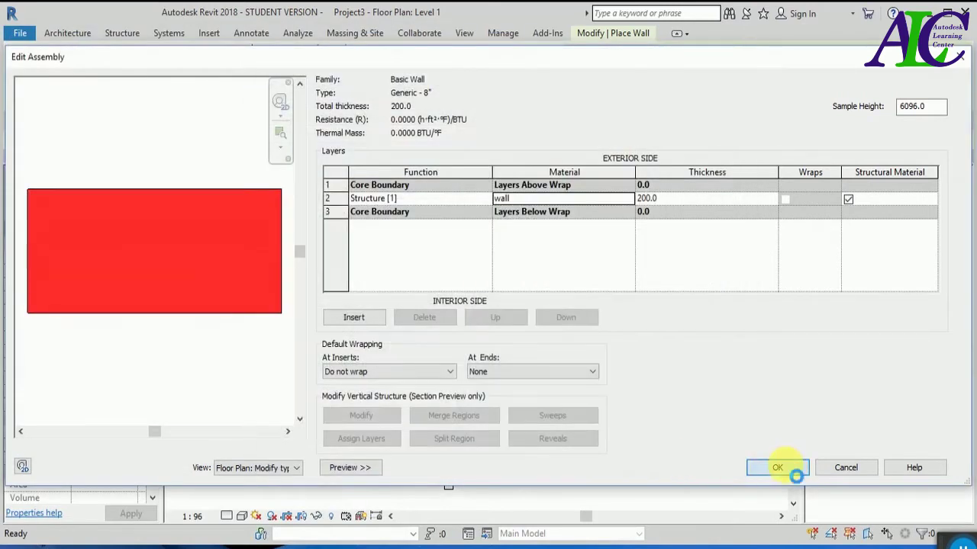
left_click(795, 475)
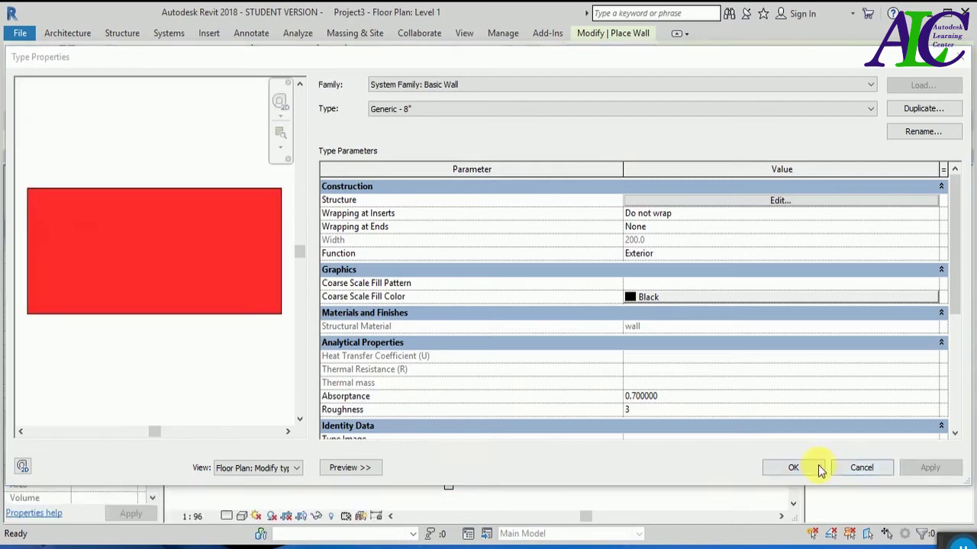
left_click(814, 466)
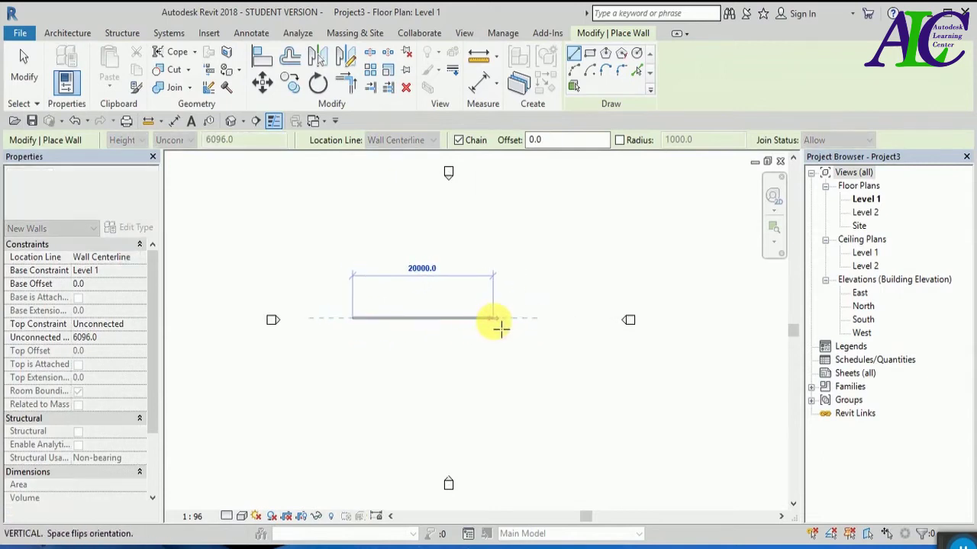
left_click(501, 327)
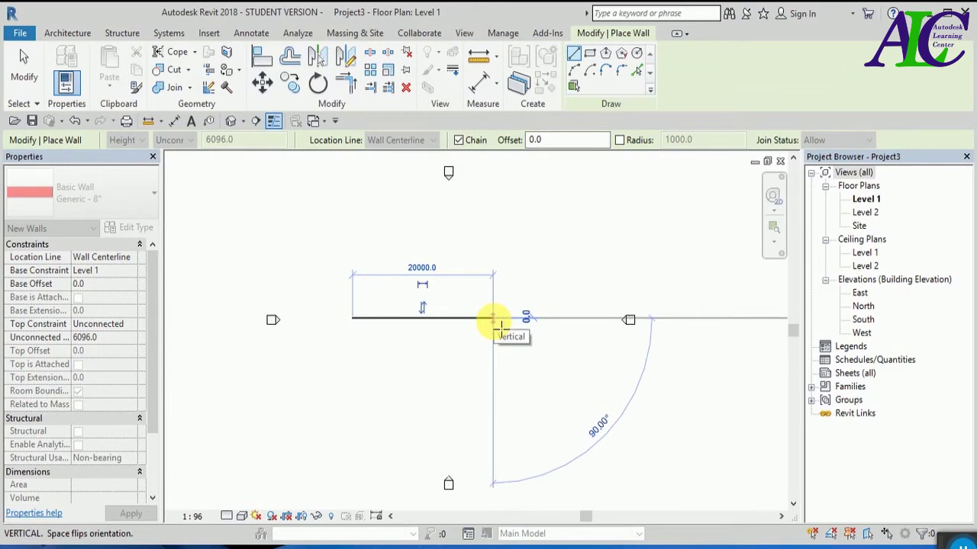
key("Escape")
key("Escape")
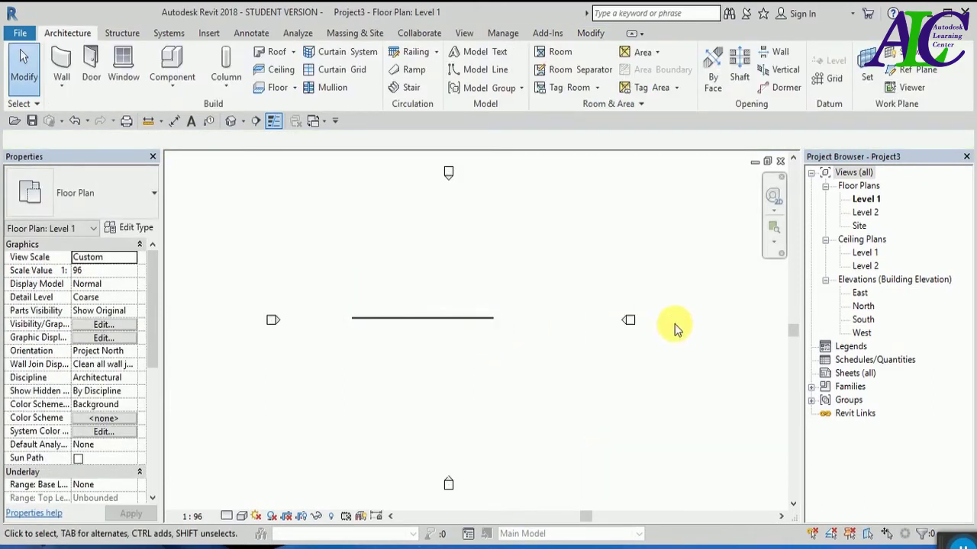
Step: View the wall in the default 3D view from FRONT with the Realistic visual style
left_click(230, 122)
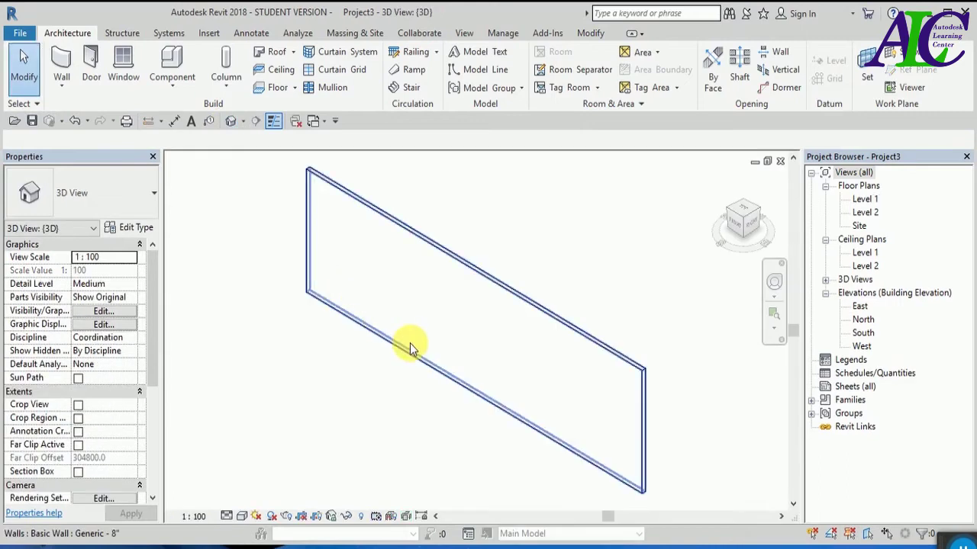
left_click(741, 223)
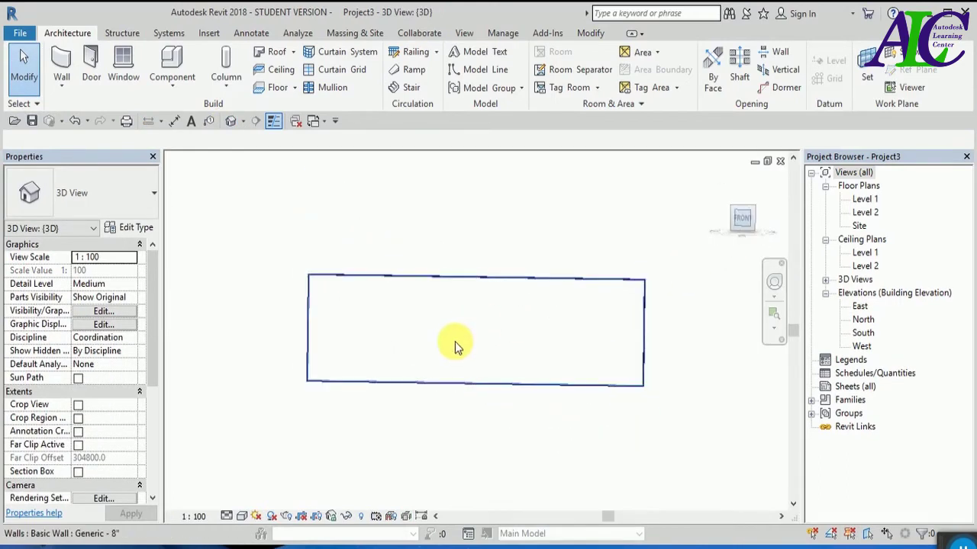
left_click(241, 516)
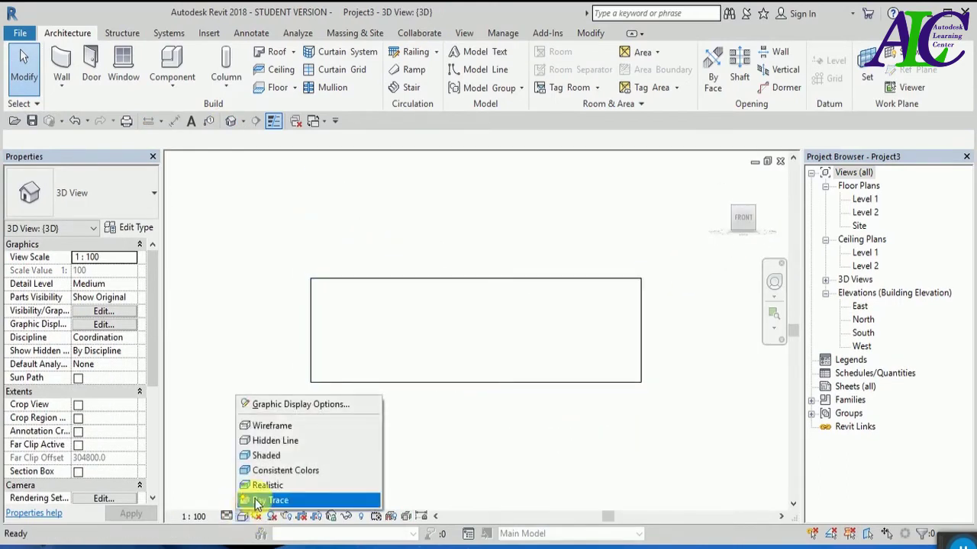
left_click(262, 485)
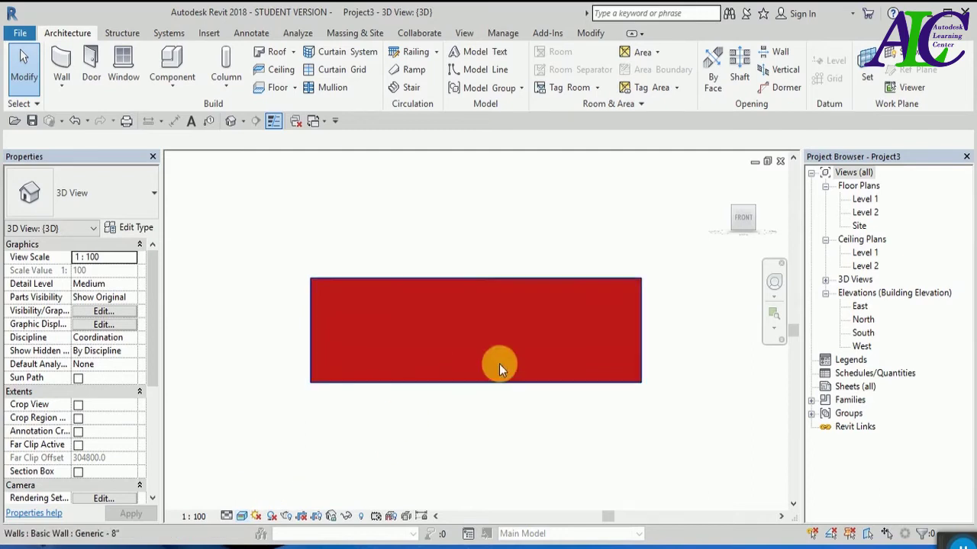
left_click(174, 87)
Step: Create a Model In-Place family in the Walls category, keeping the name Walls 1
left_click(187, 145)
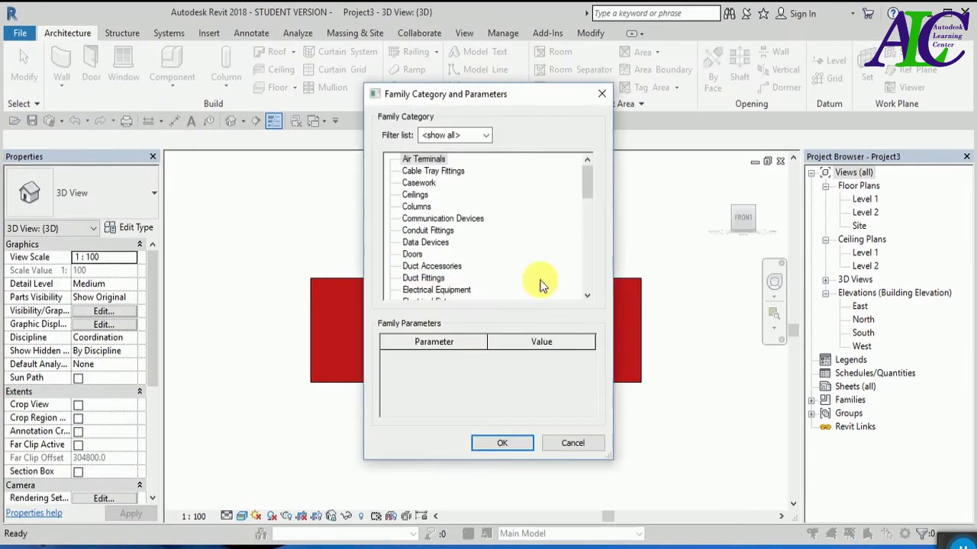
left_click_drag(589, 182, 597, 290)
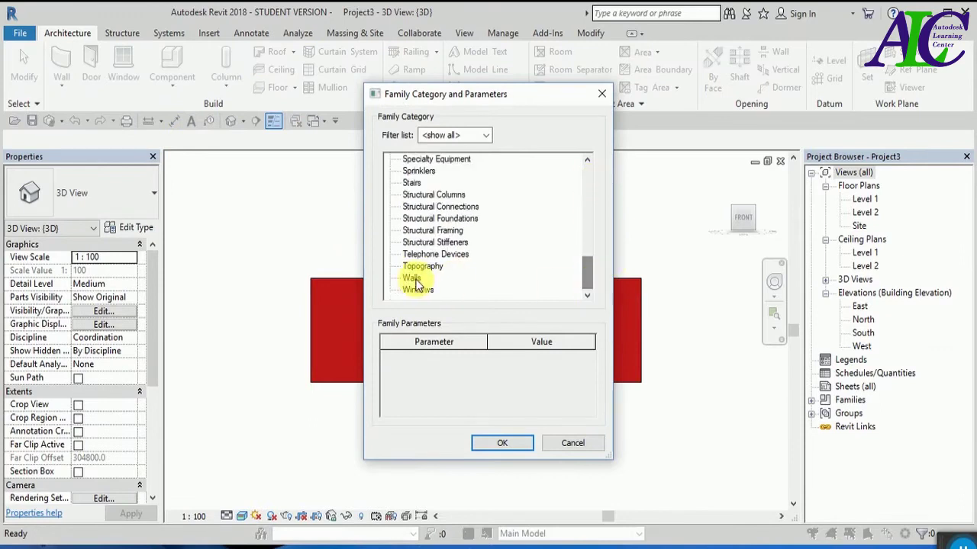
left_click(486, 445)
left_click(505, 312)
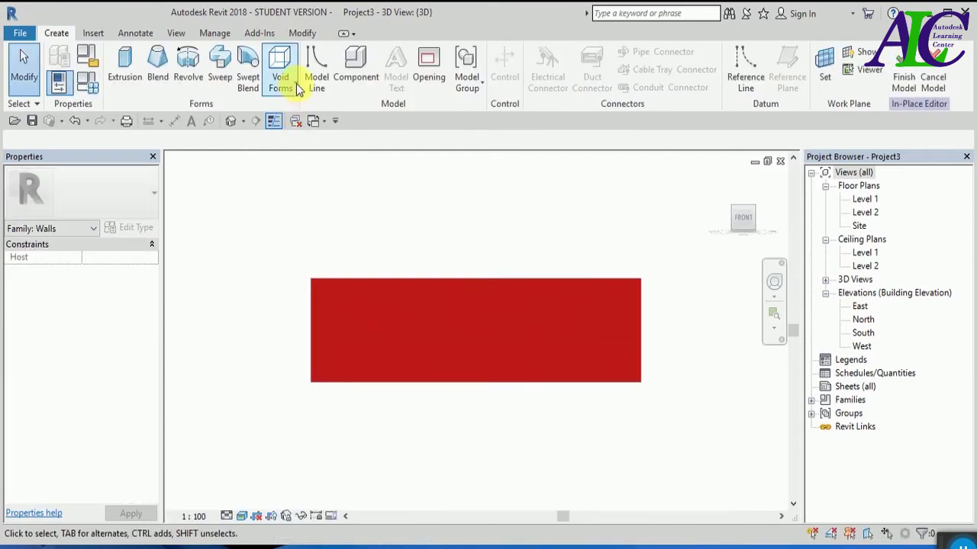
Step: Start a void extrusion with its work plane picked on the red wall's front face
left_click(295, 91)
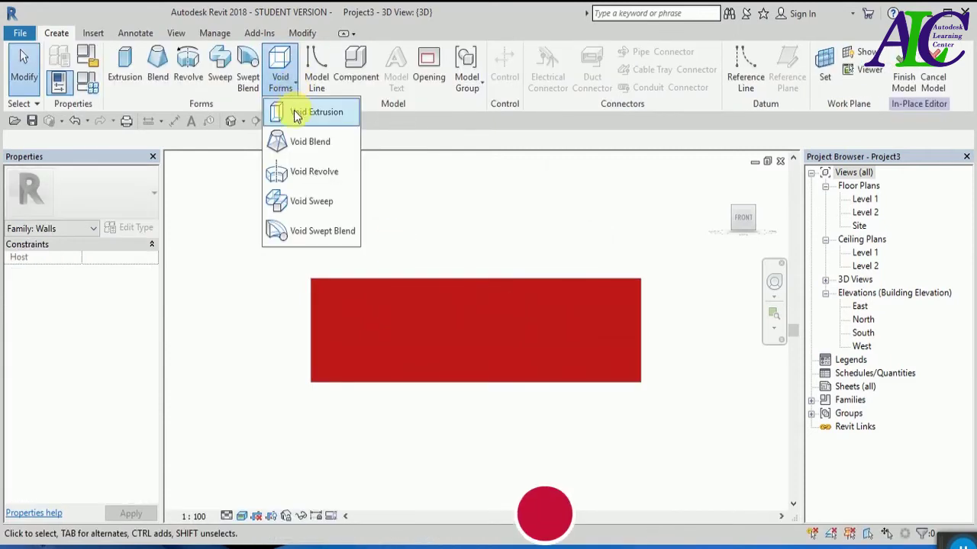
left_click(294, 109)
left_click(624, 68)
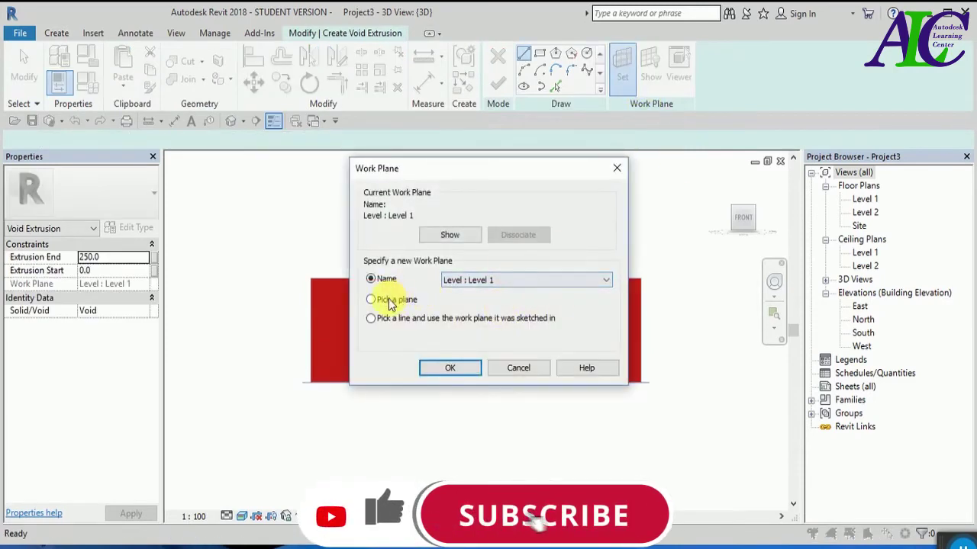
left_click(389, 302)
left_click(450, 368)
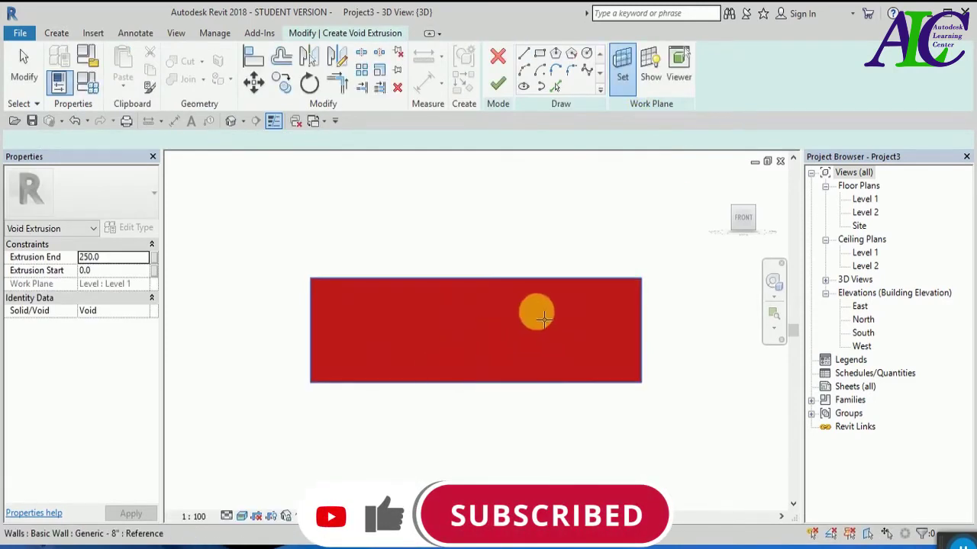
left_click(551, 307)
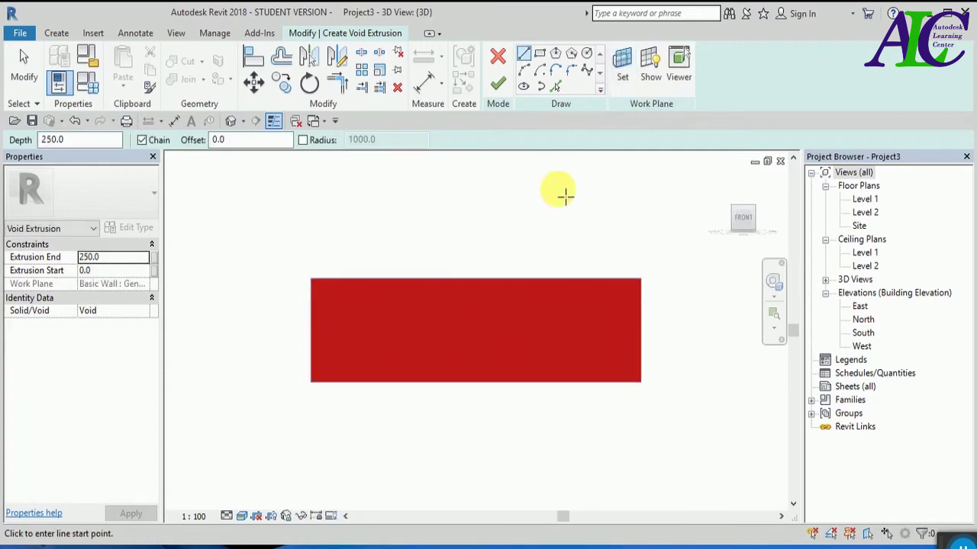
Step: Draw one small circle hole profile near the top-left of the wall face
left_click(585, 56)
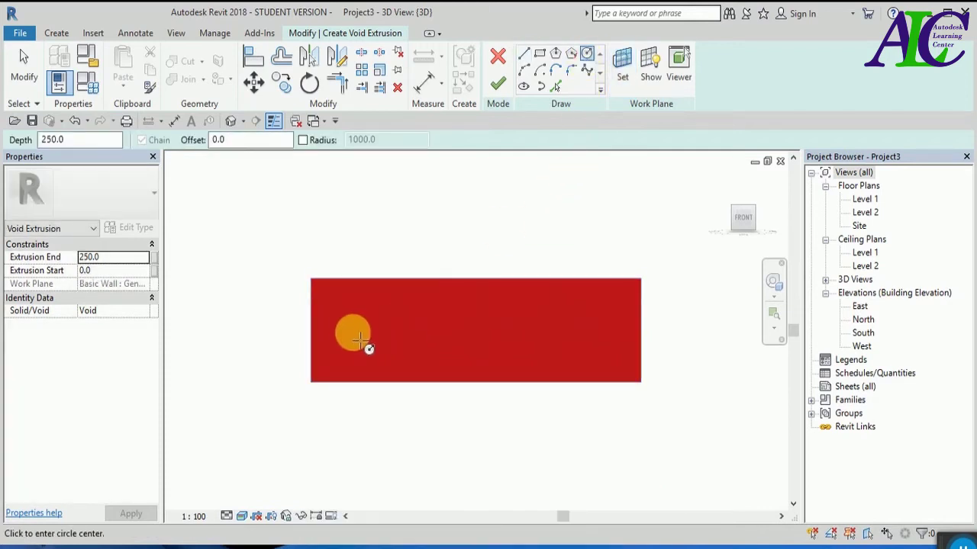
scroll(351, 335, "up", 3)
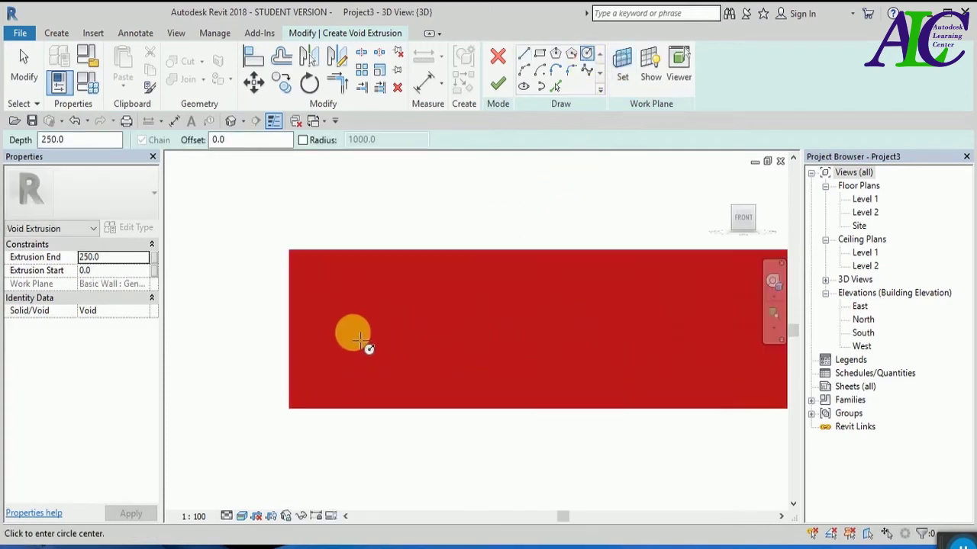
left_click(307, 262)
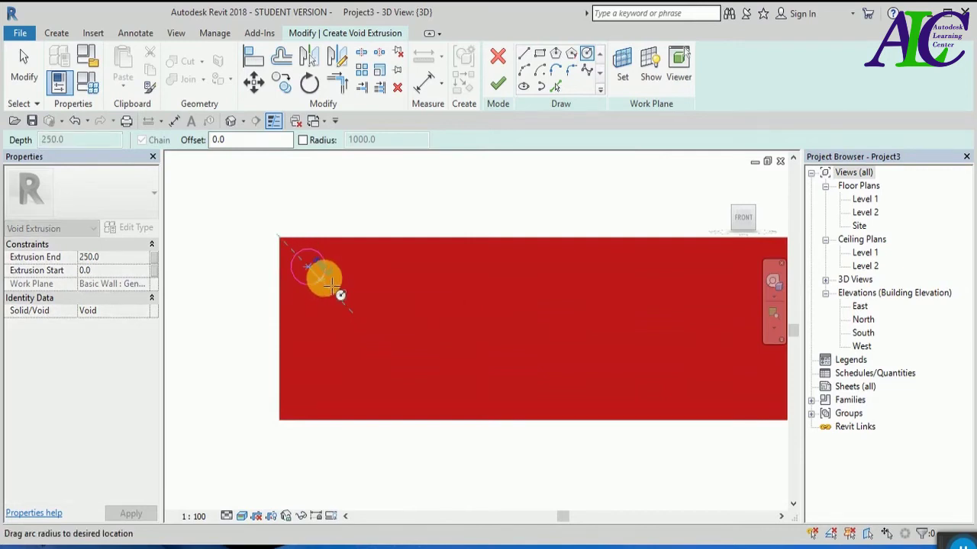
left_click(333, 286)
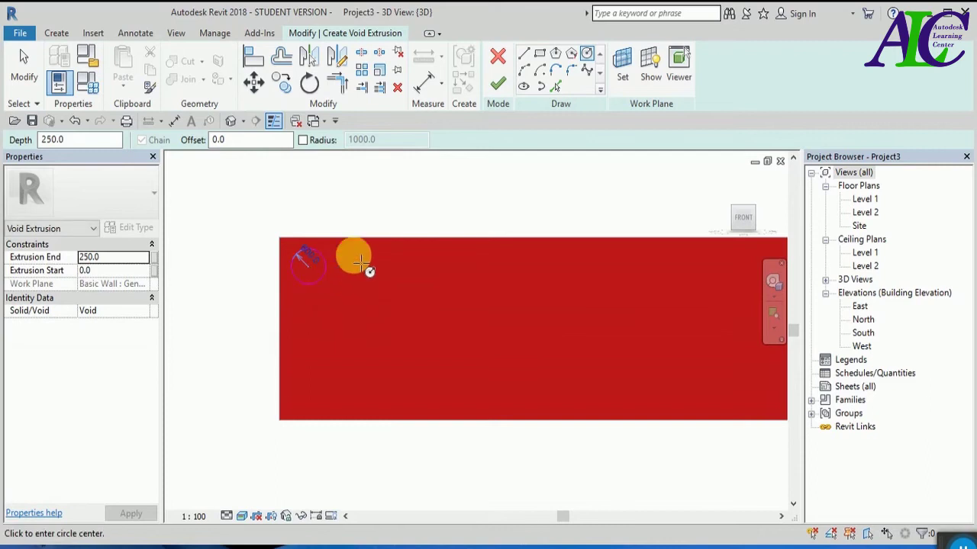
key("Escape")
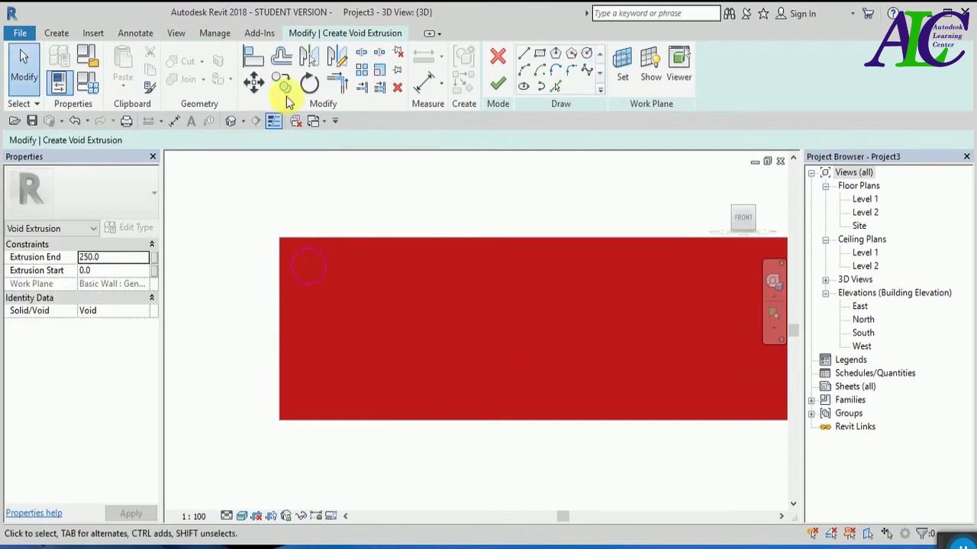
Step: Copy the circle twice to place two more circles below it down the wall
left_click(339, 330)
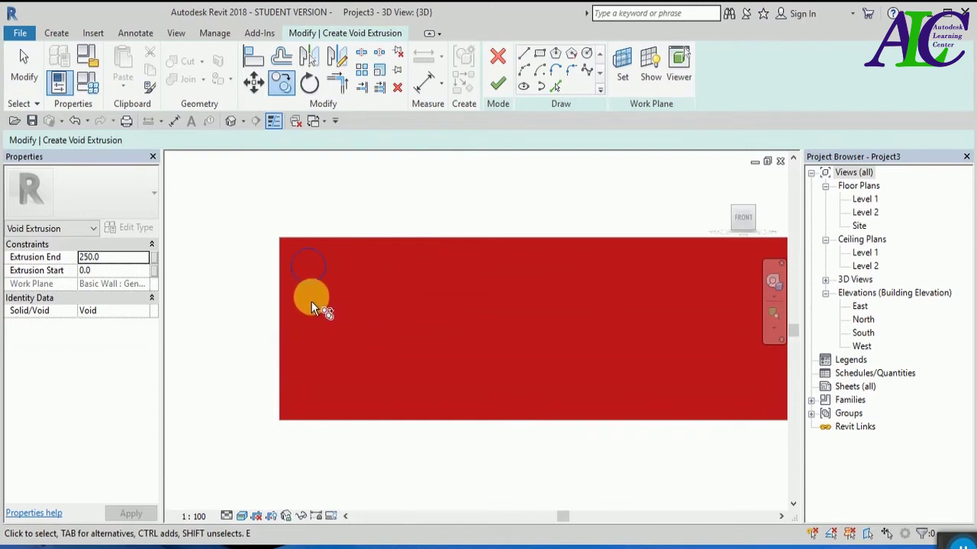
left_click_drag(311, 301, 286, 268)
left_click(279, 239)
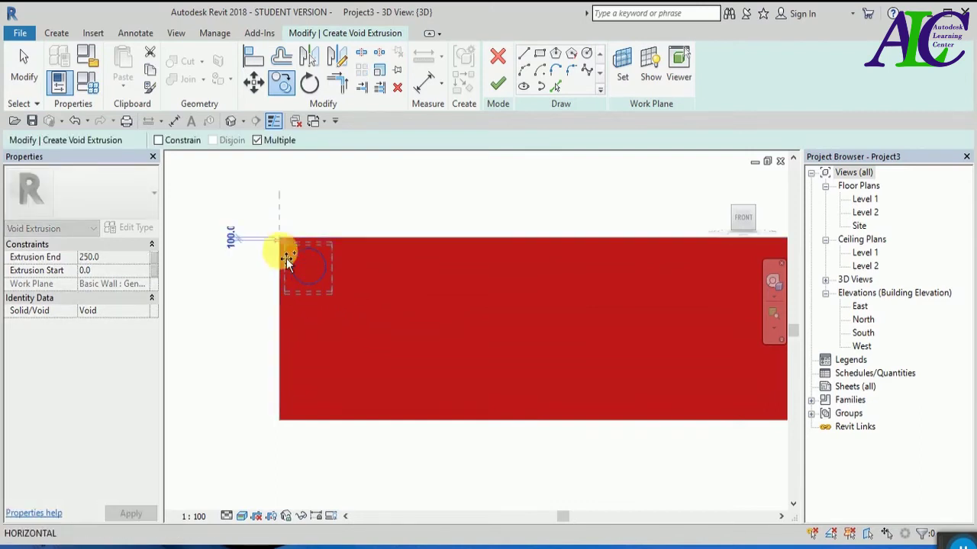
left_click(280, 311)
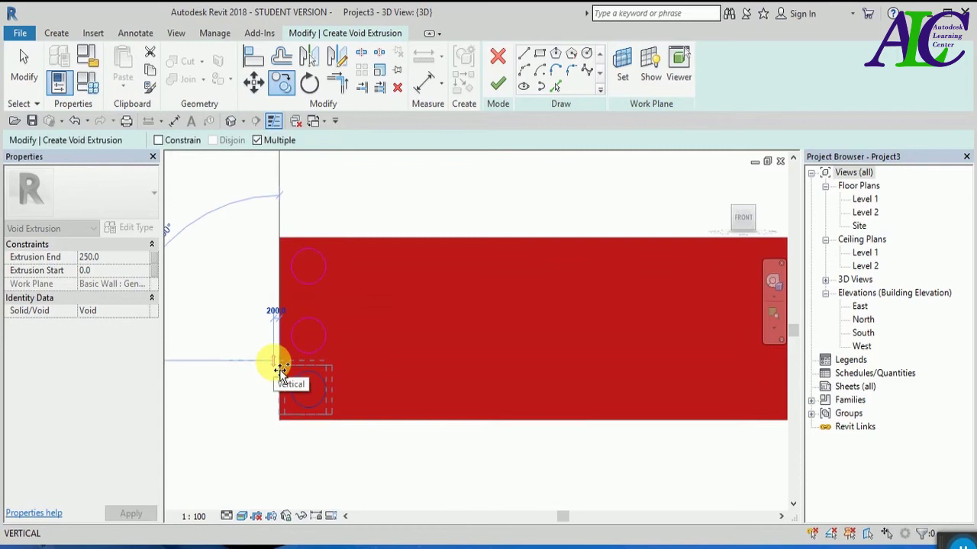
left_click(279, 369)
scroll(313, 310, "up", 1)
key("Escape")
Step: Move the middle circle slightly up into line, then window-select all three circles
left_click(316, 328)
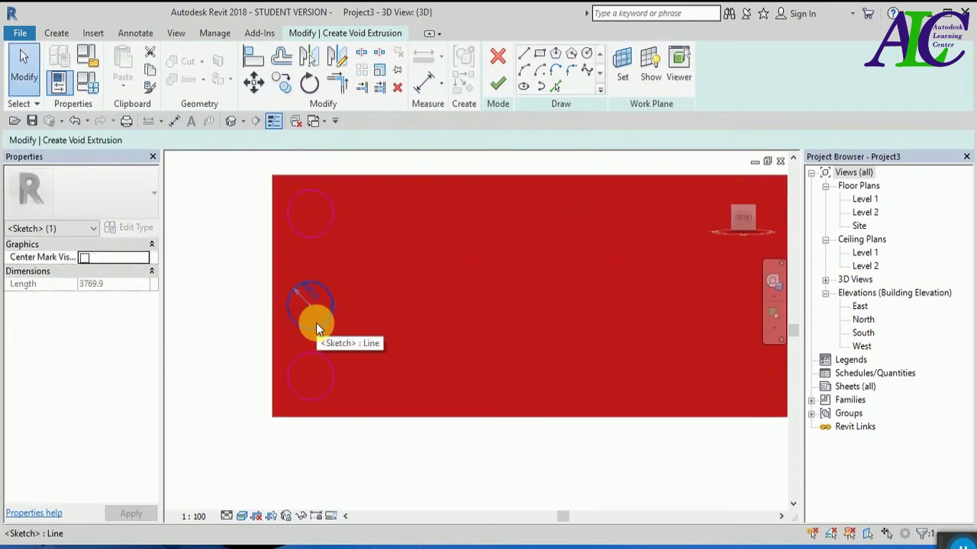
left_click(254, 84)
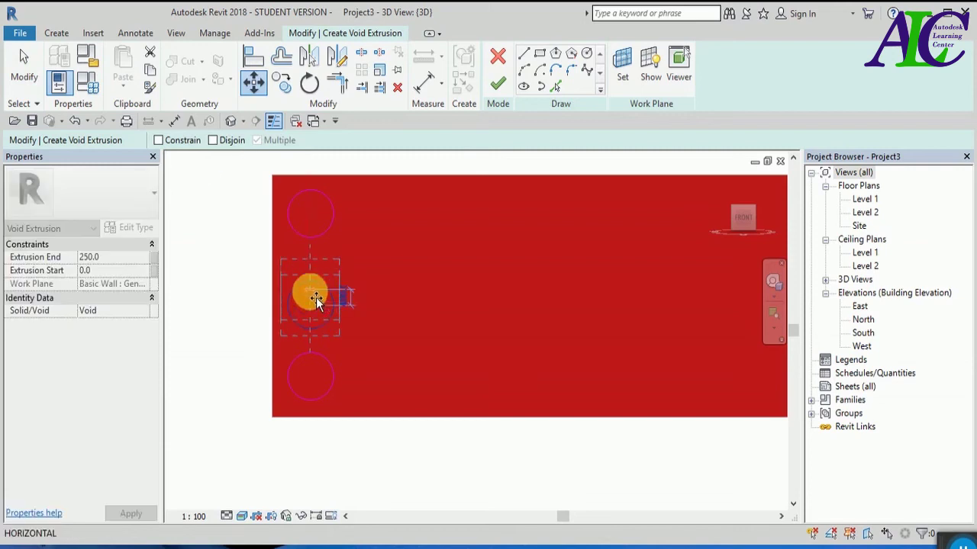
left_click(316, 298)
left_click(315, 290)
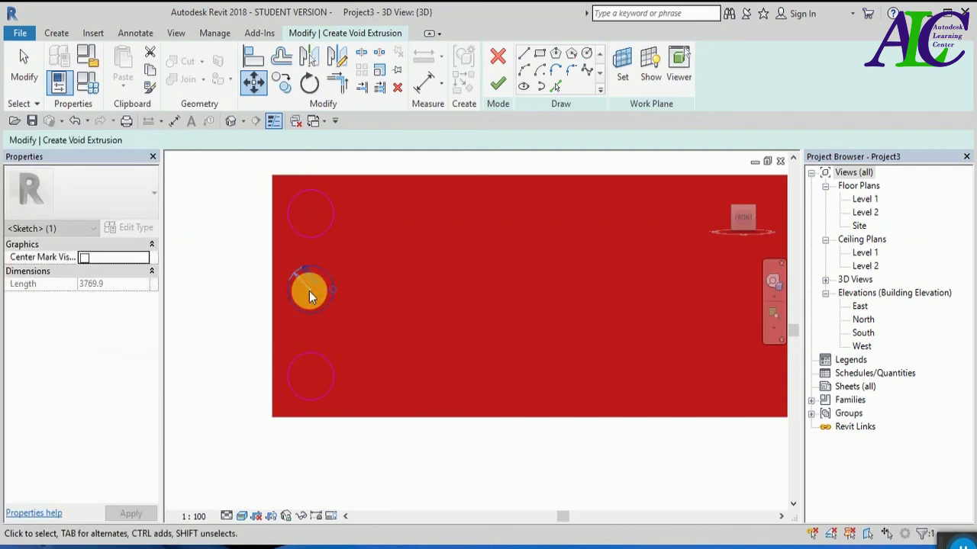
left_click(243, 313)
scroll(234, 327, "down", 2)
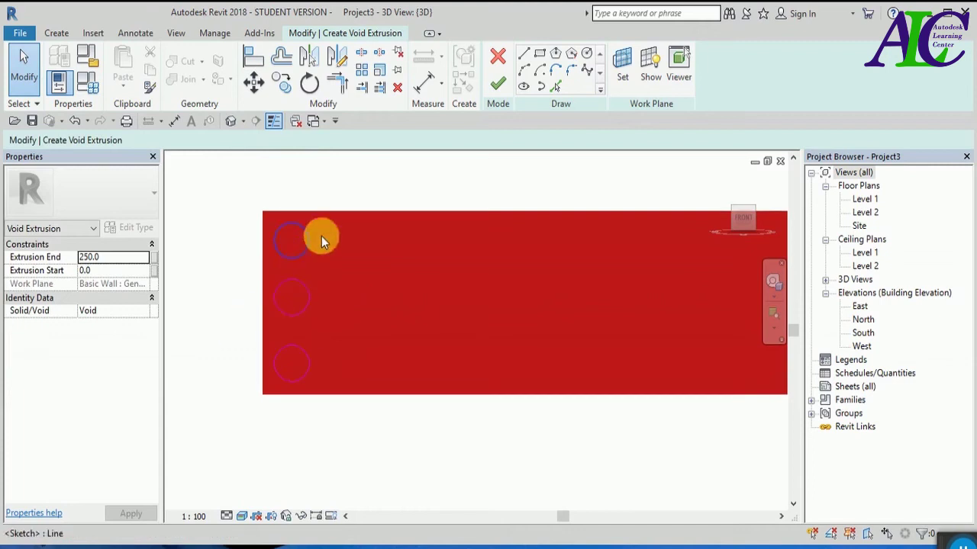
mouse_move(252, 175)
left_mouse_down()
mouse_move(356, 377)
mouse_move(359, 443)
left_mouse_up()
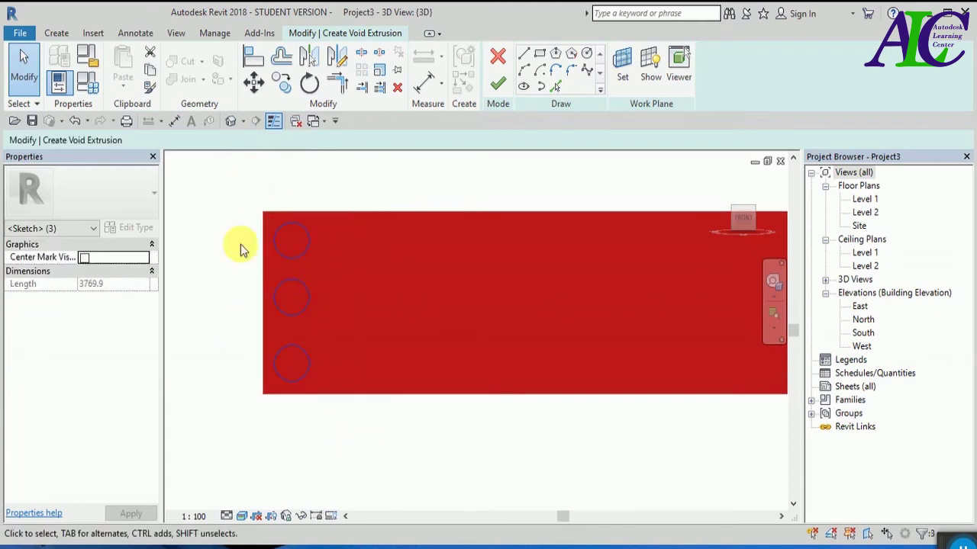
Step: Copy the three-circle column from the wall's bottom-left corner, with copies spaced 2500 apart
left_click(281, 85)
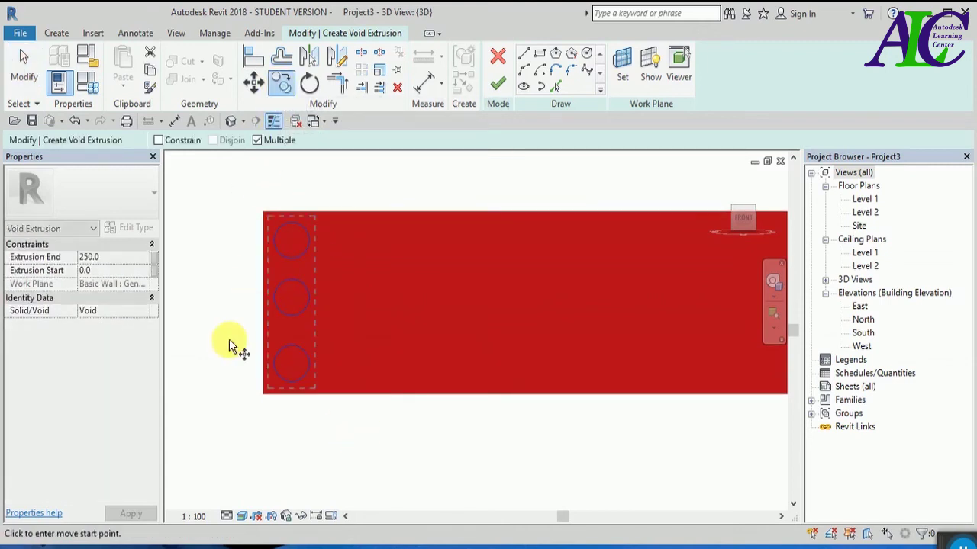
left_click(269, 402)
scroll(275, 401, "down", 2)
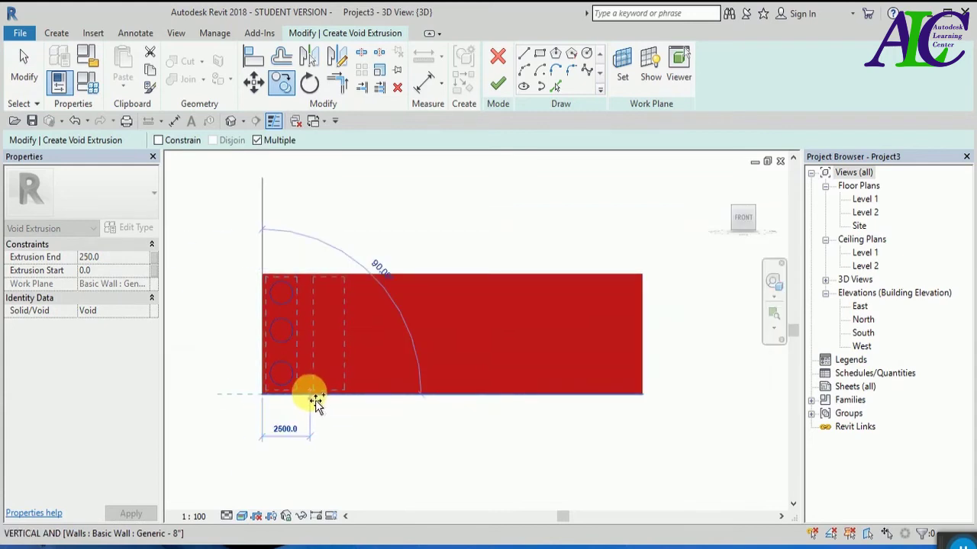
type("2500")
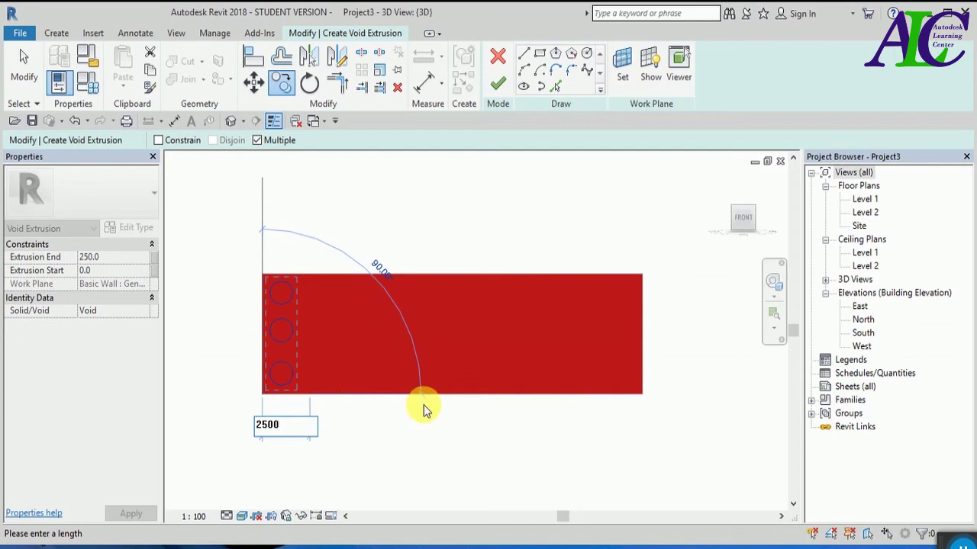
key("Return")
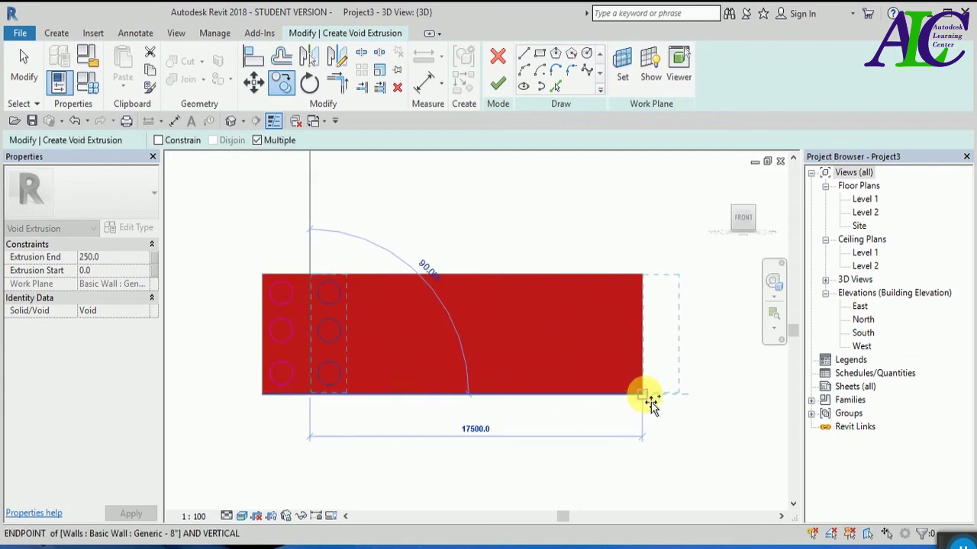
type("2500")
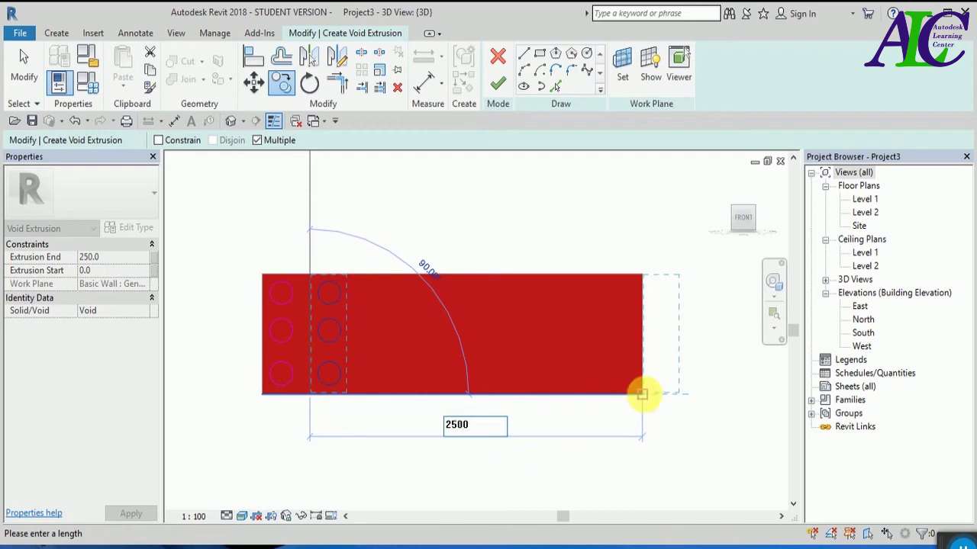
key("Return")
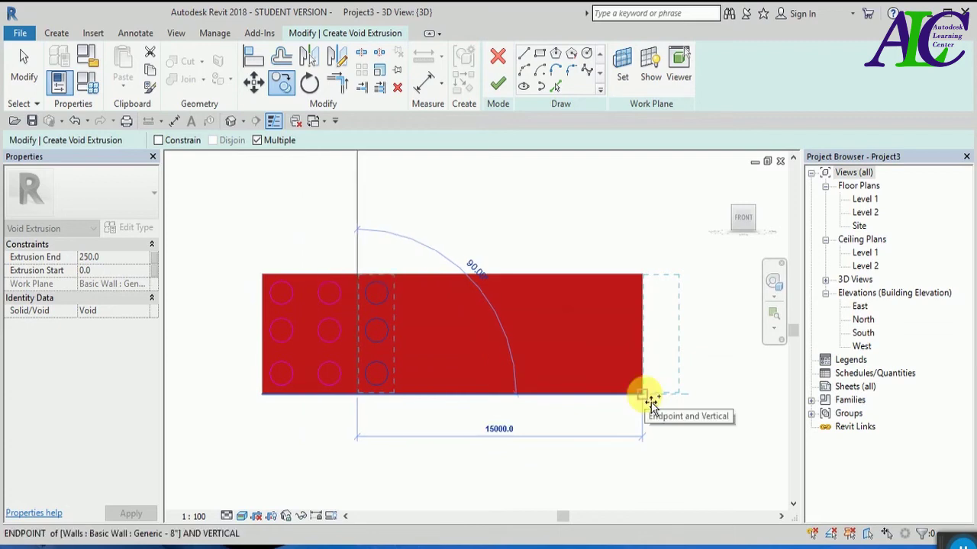
Step: Keep adding columns every 2500 until eight columns of circles span the wall
type("2500")
key("Return")
type("2500")
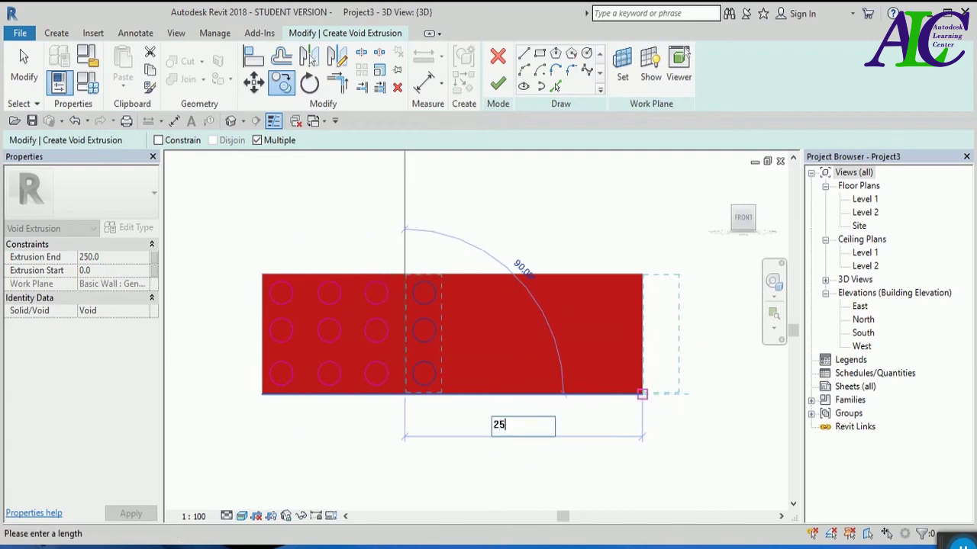
key("Return")
type("250.0")
key("Return")
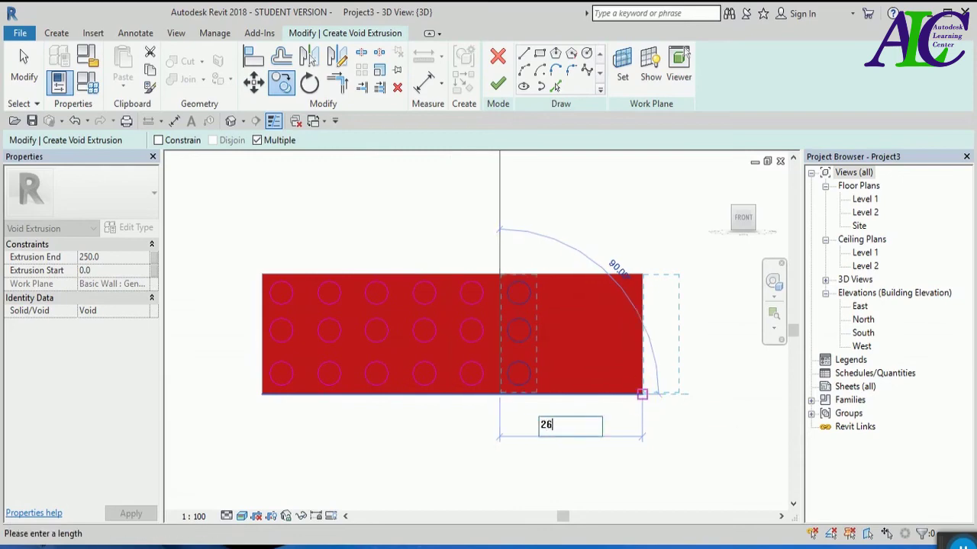
type("2500")
key("Return")
type("25")
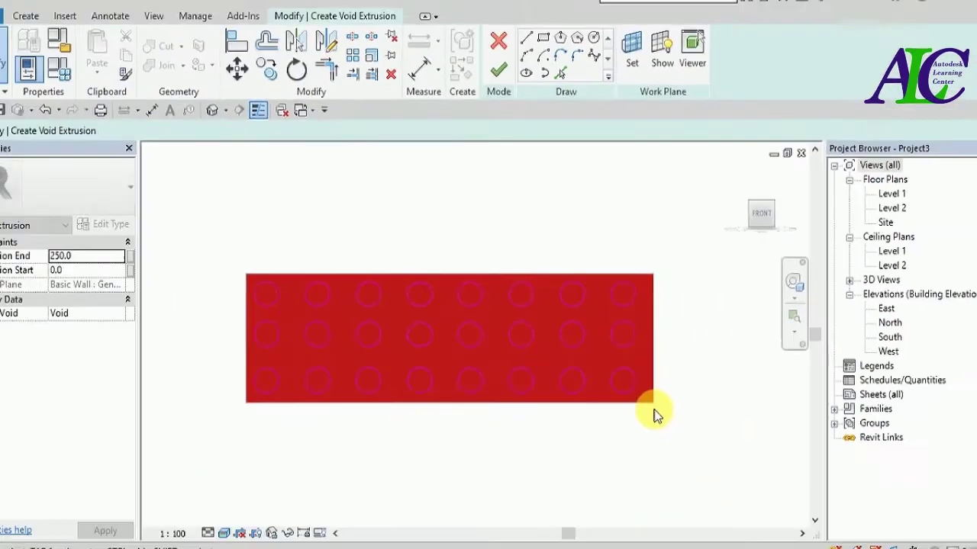
left_click(441, 390)
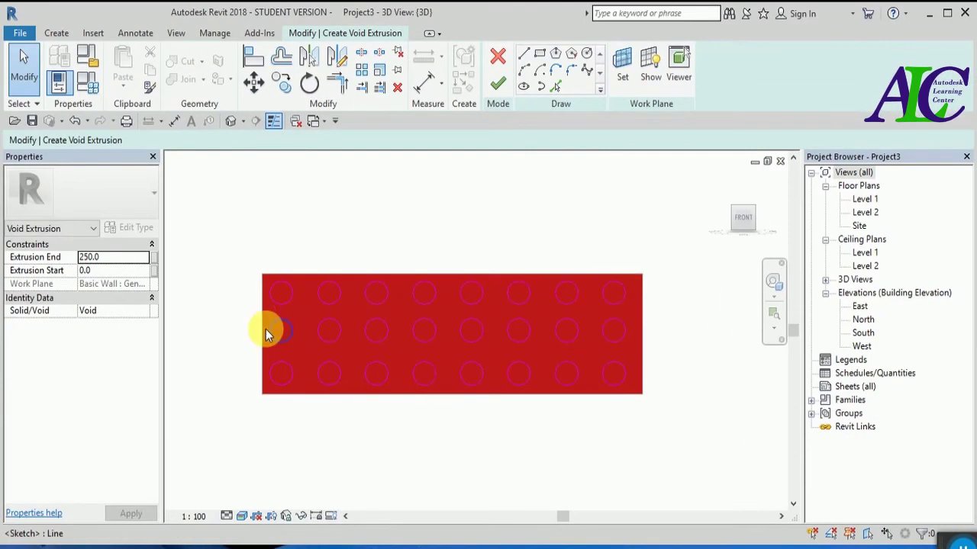
left_click(90, 259)
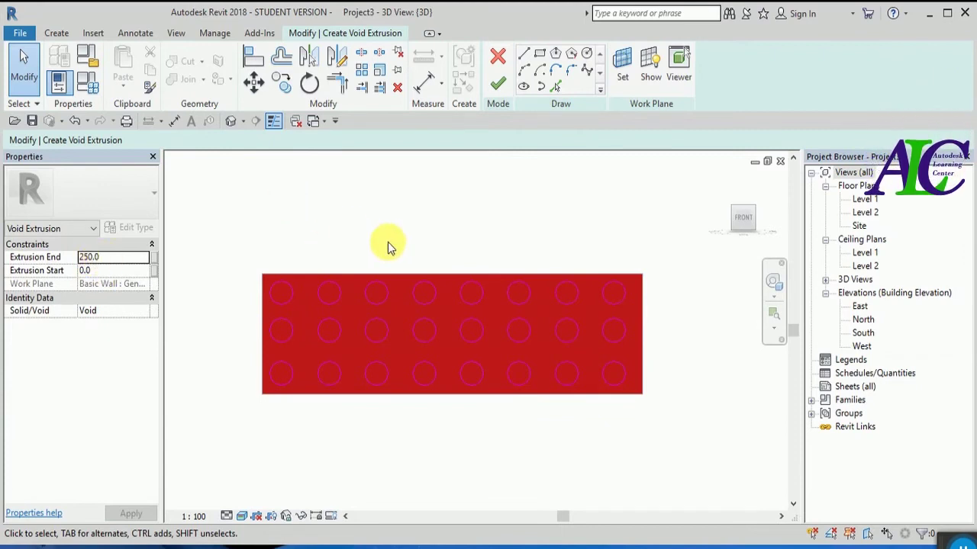
Step: Finish the void sketch and cut the red wall with the void extrusion
left_click(497, 84)
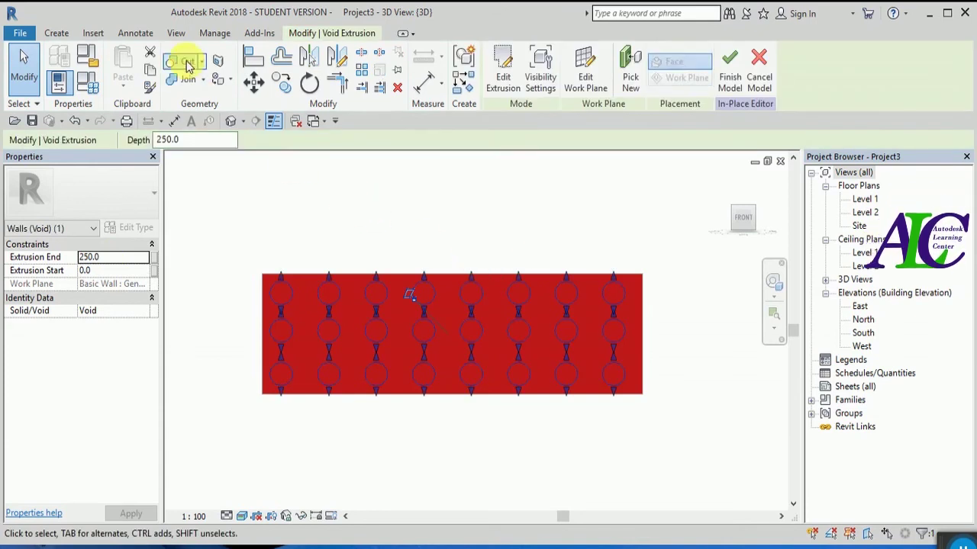
left_click(185, 61)
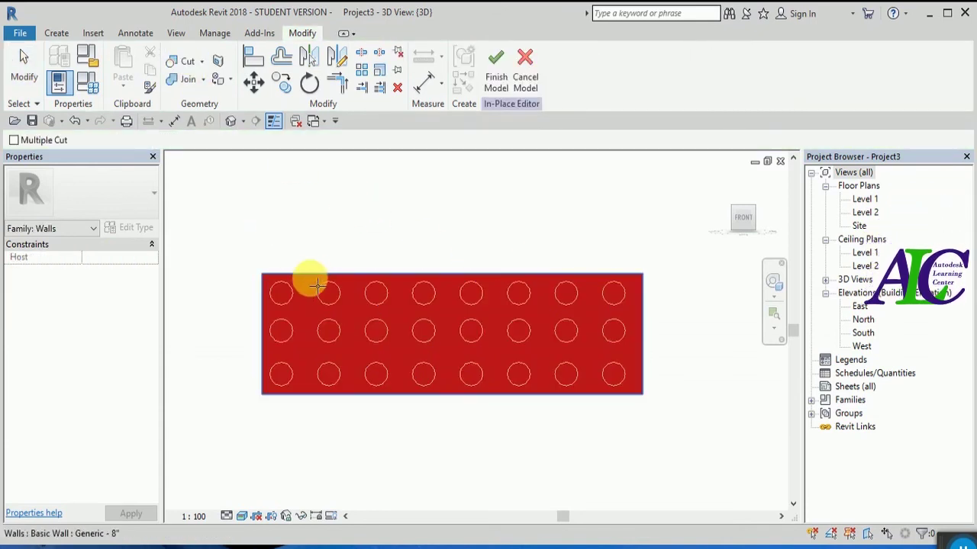
left_click(309, 288)
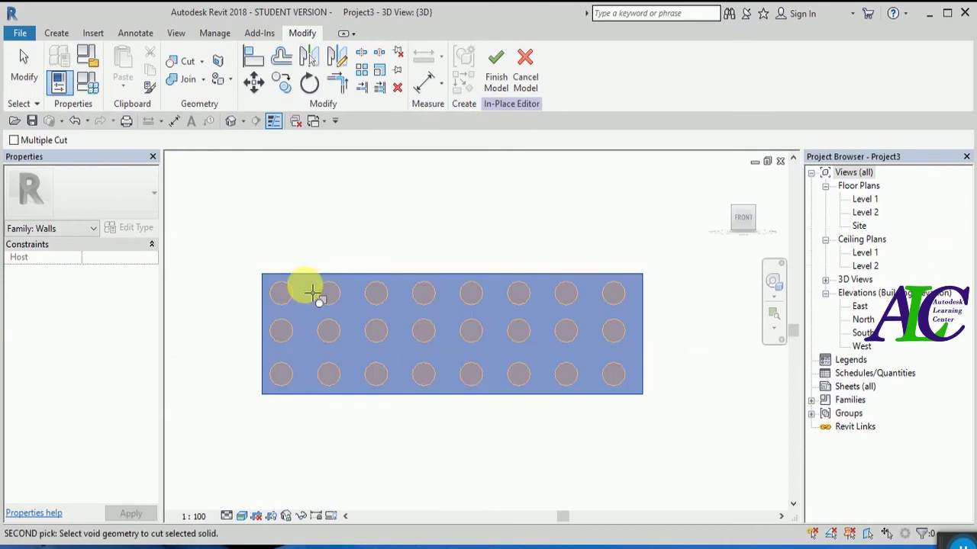
left_click(328, 299)
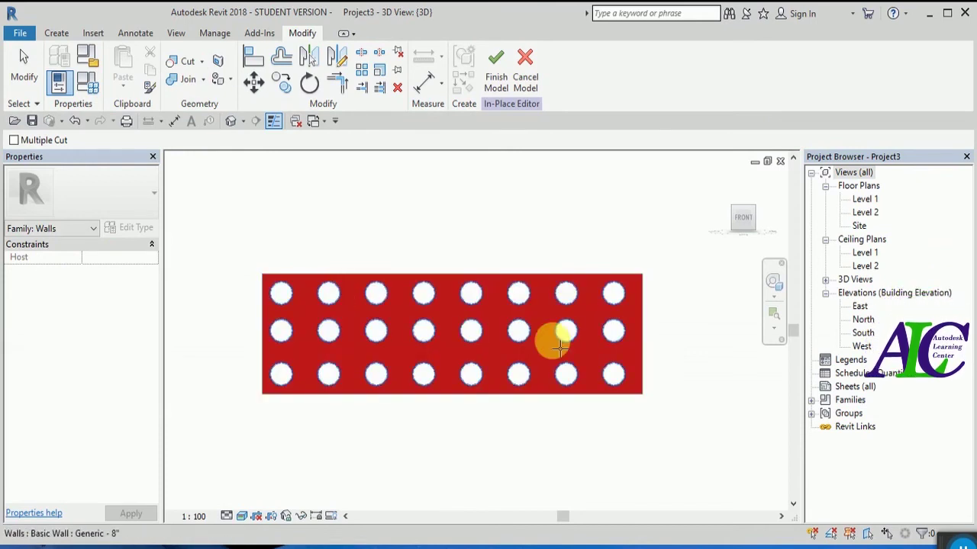
scroll(507, 310, "down", 2)
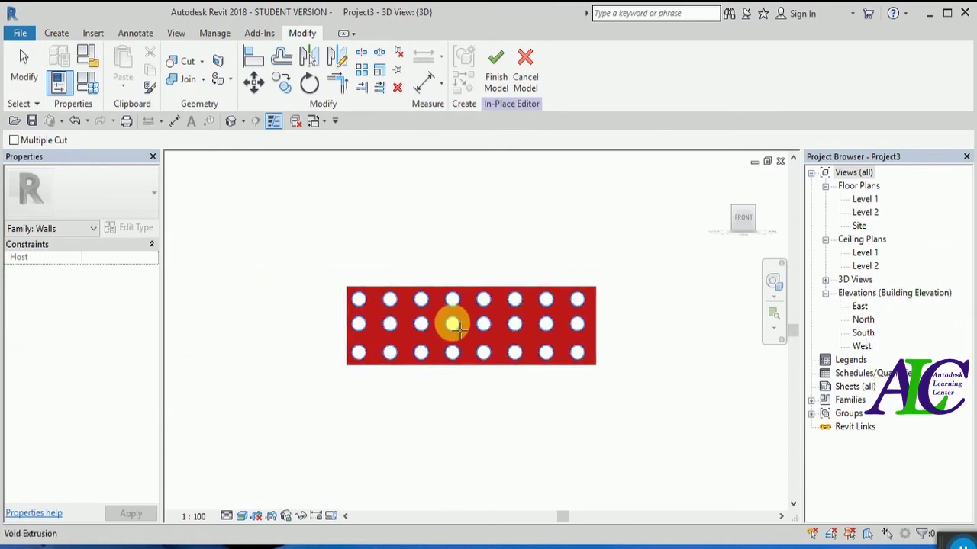
key("Escape")
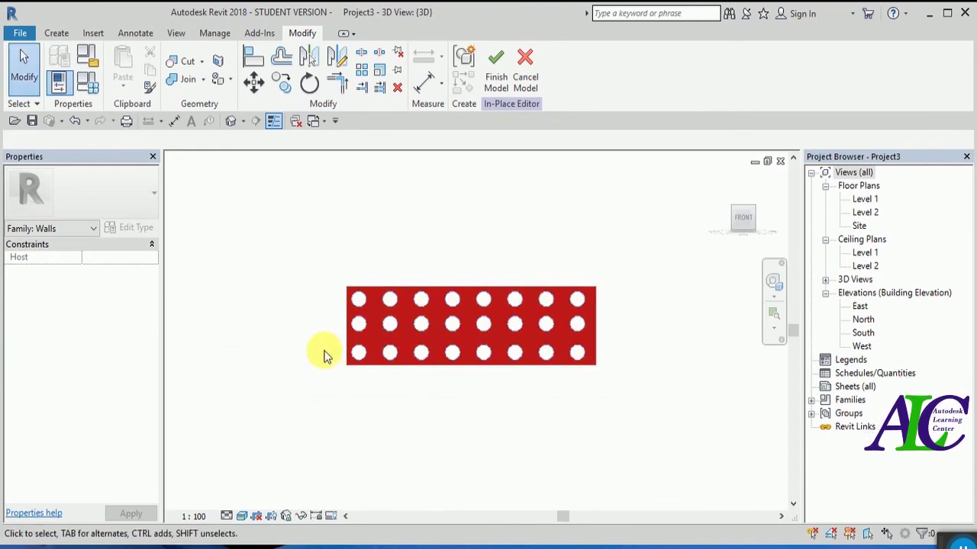
Step: Finish the in-place model and view the perforated wall from the FRONT
mouse_move(432, 412)
middle_mouse_down("shift")
mouse_move(464, 403)
mouse_move(465, 425)
mouse_move(414, 410)
middle_mouse_up("shift")
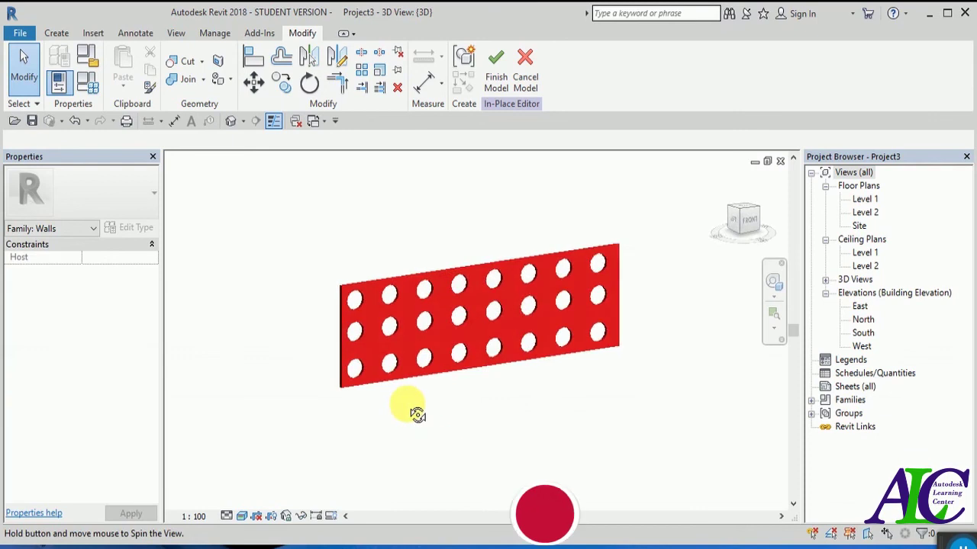
left_click(495, 60)
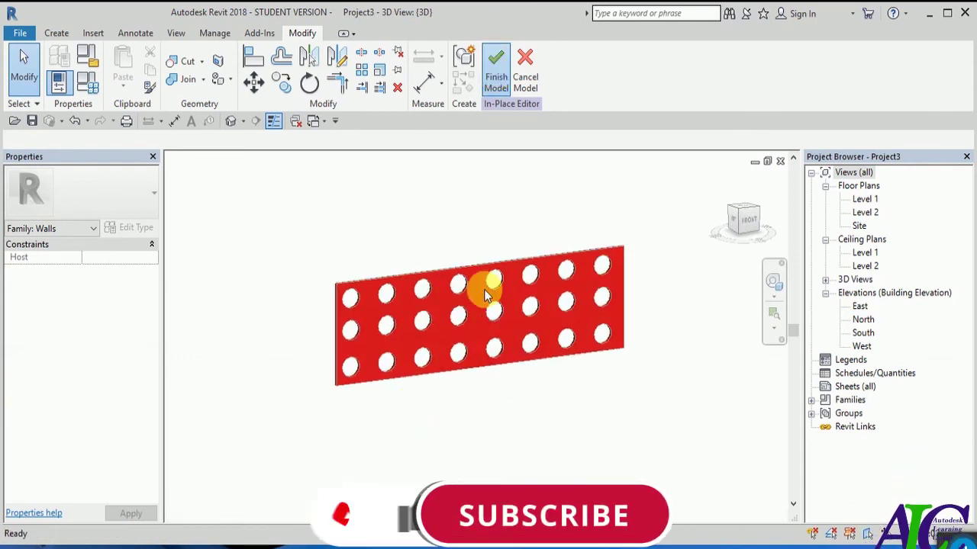
left_click(748, 223)
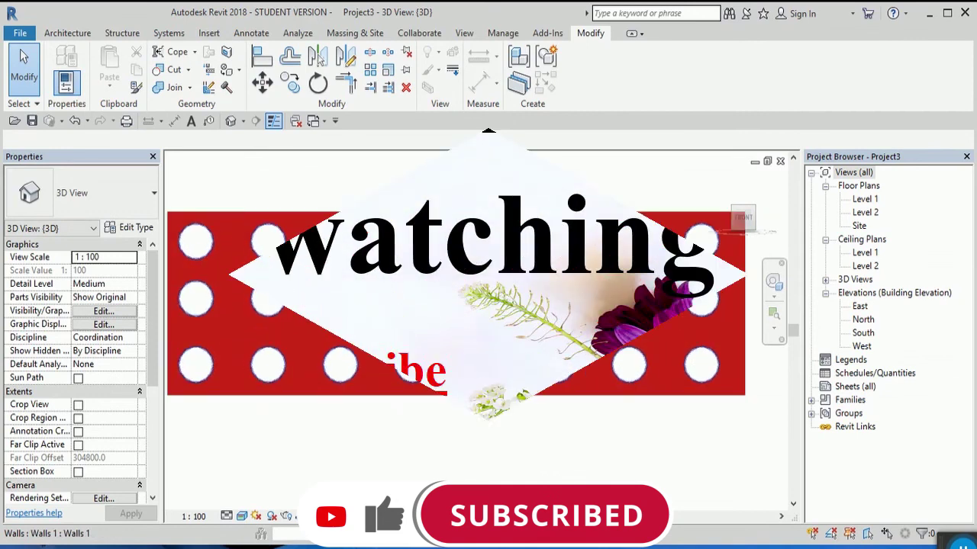